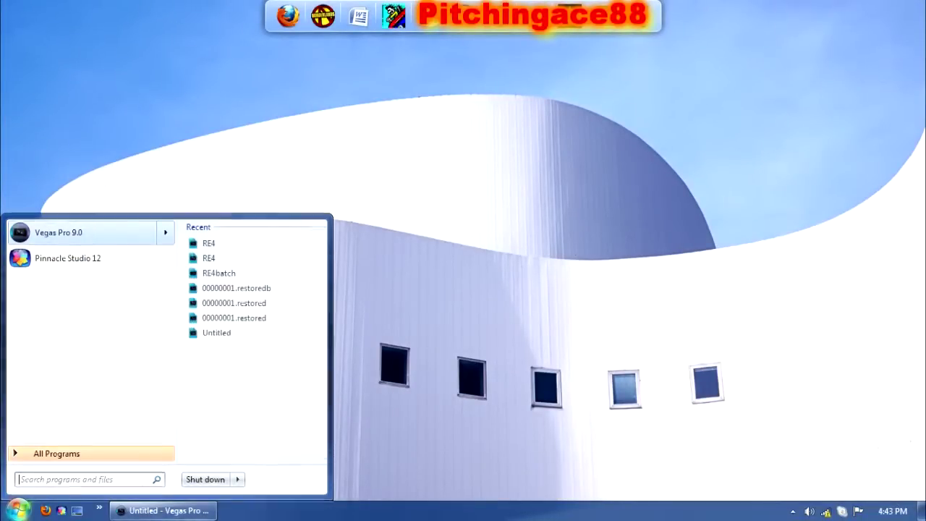
Open RCT_7.avi from Documents > Camtasia Studio > Videos onto the timeline.
{"action": "left_click", "coordinate": [163, 511]}
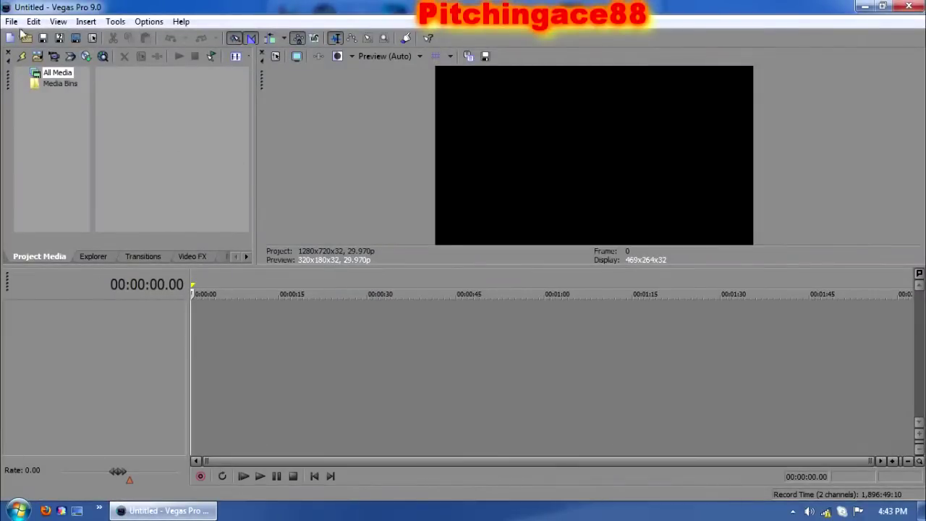
{"action": "left_click", "coordinate": [12, 21]}
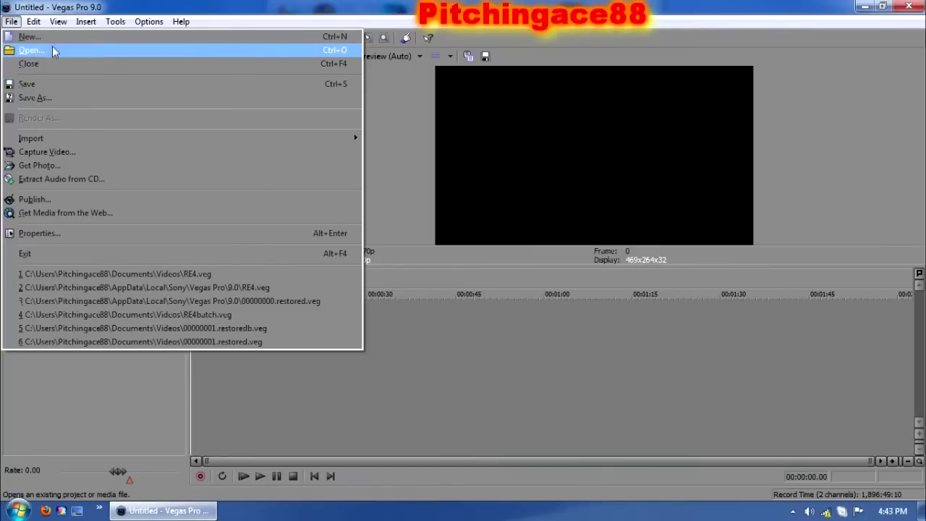
{"action": "left_click", "coordinate": [46, 52]}
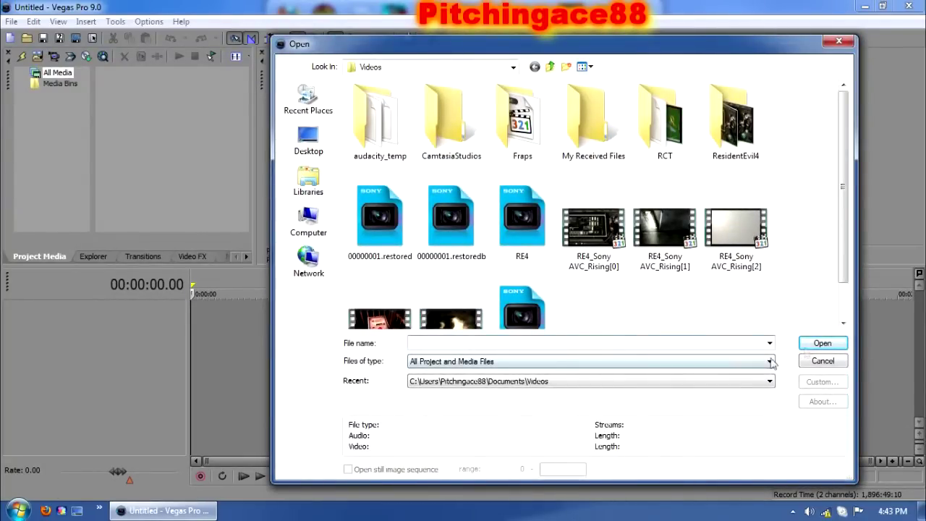
{"action": "left_click", "coordinate": [310, 148]}
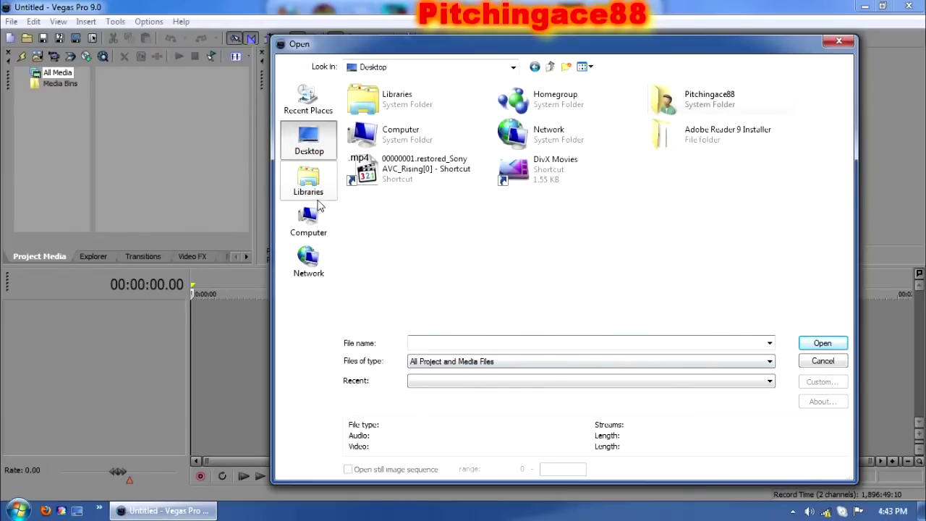
{"action": "double_click", "coordinate": [675, 98]}
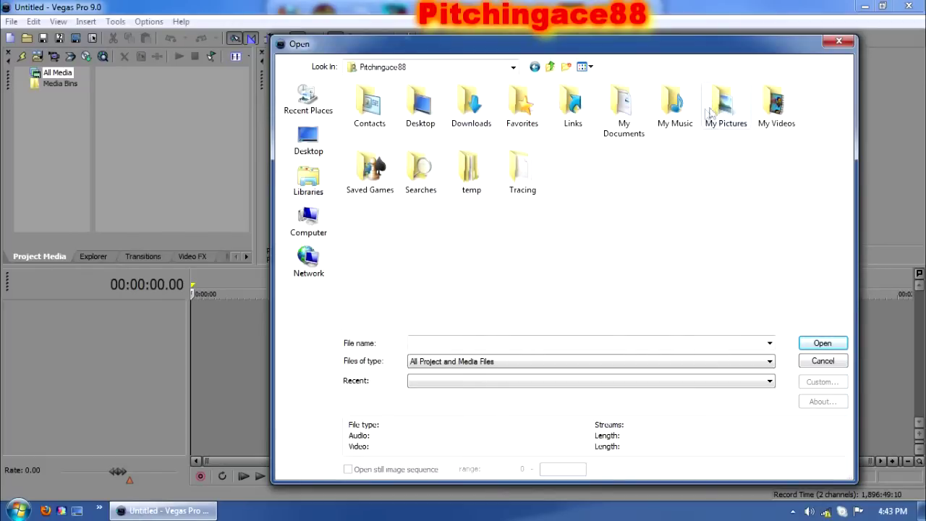
{"action": "double_click", "coordinate": [626, 112]}
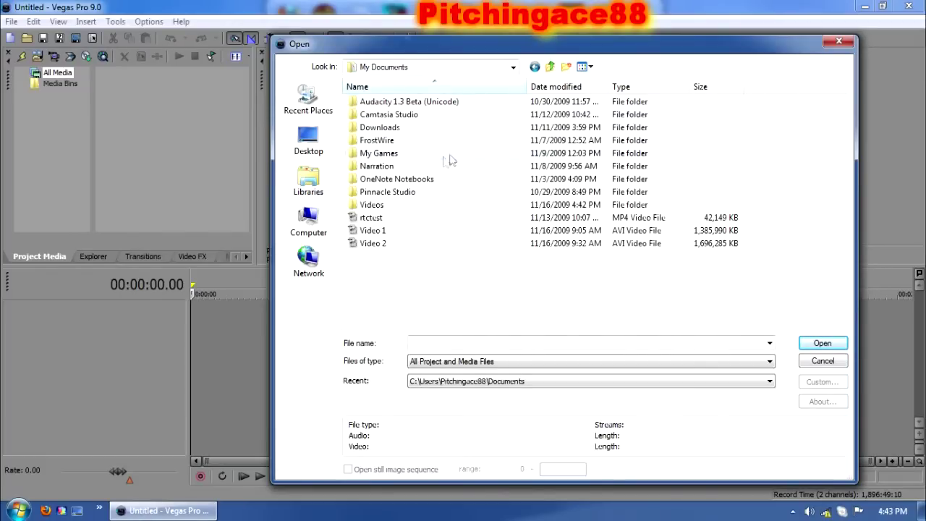
{"action": "double_click", "coordinate": [376, 116]}
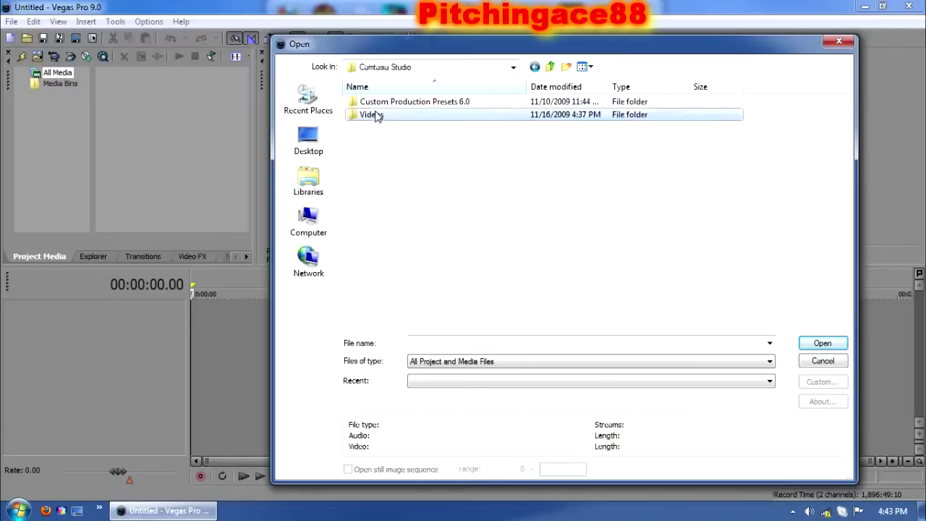
{"action": "double_click", "coordinate": [376, 118]}
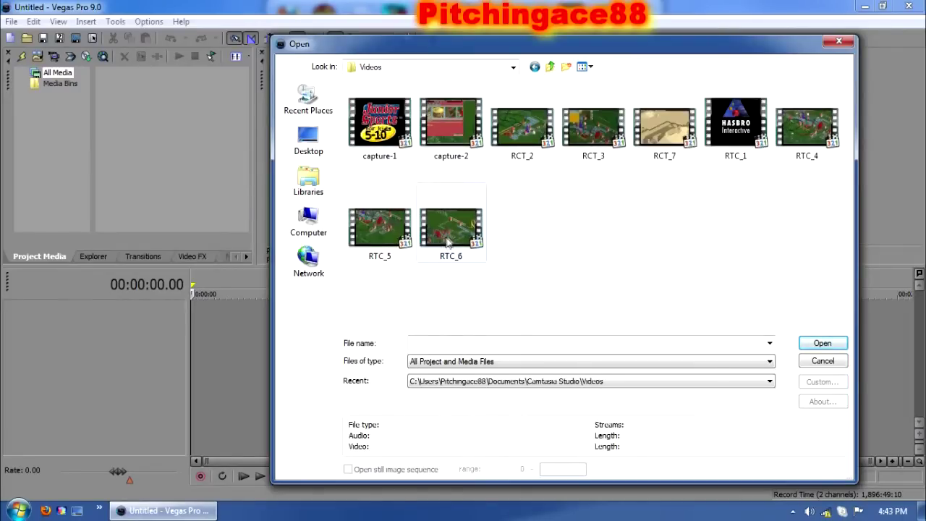
{"action": "double_click", "coordinate": [665, 127]}
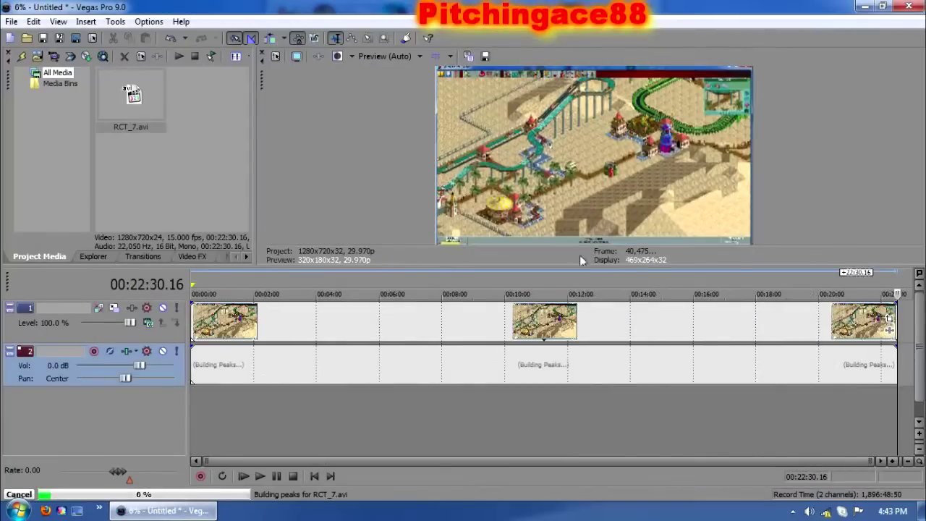
Move the playhead to about 31 seconds and play the clip to hear its audio.
{"action": "left_click", "coordinate": [250, 399]}
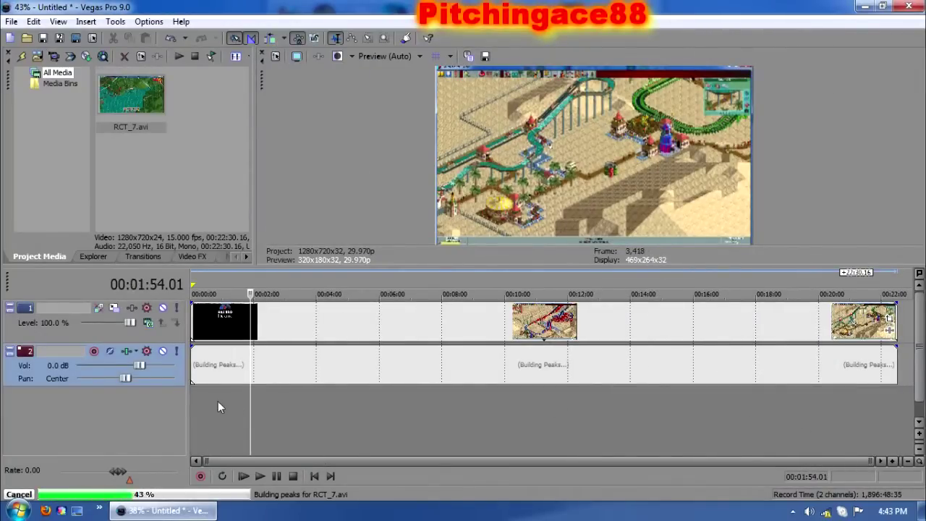
{"action": "left_click", "coordinate": [217, 401]}
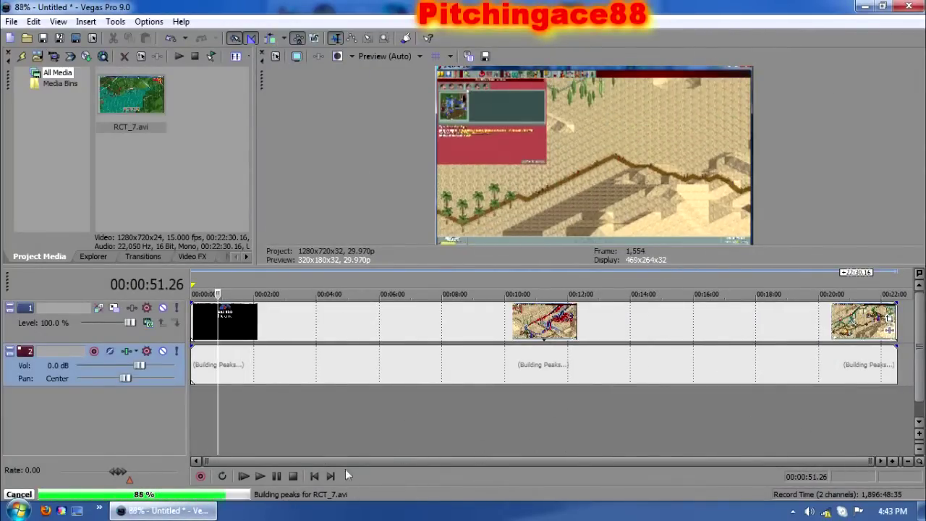
{"action": "left_click", "coordinate": [200, 405]}
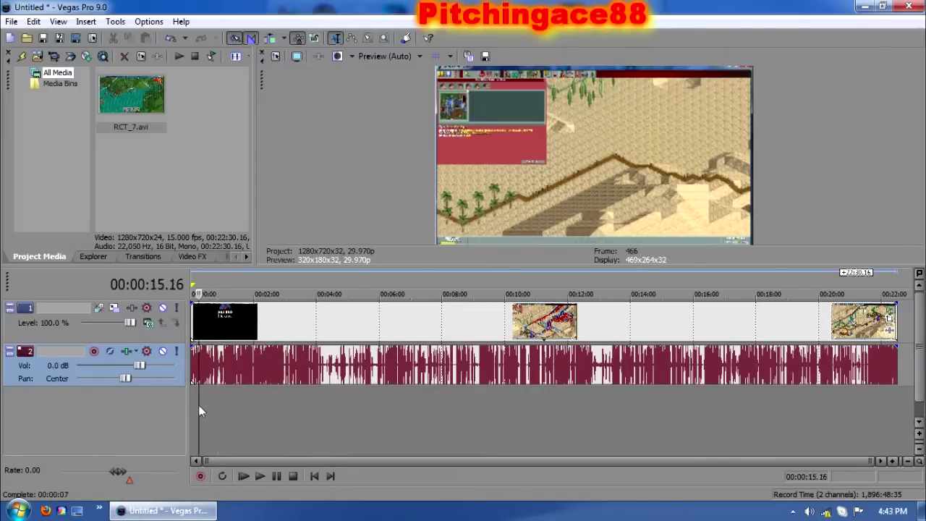
{"action": "left_click", "coordinate": [208, 425]}
{"action": "left_click", "coordinate": [258, 476]}
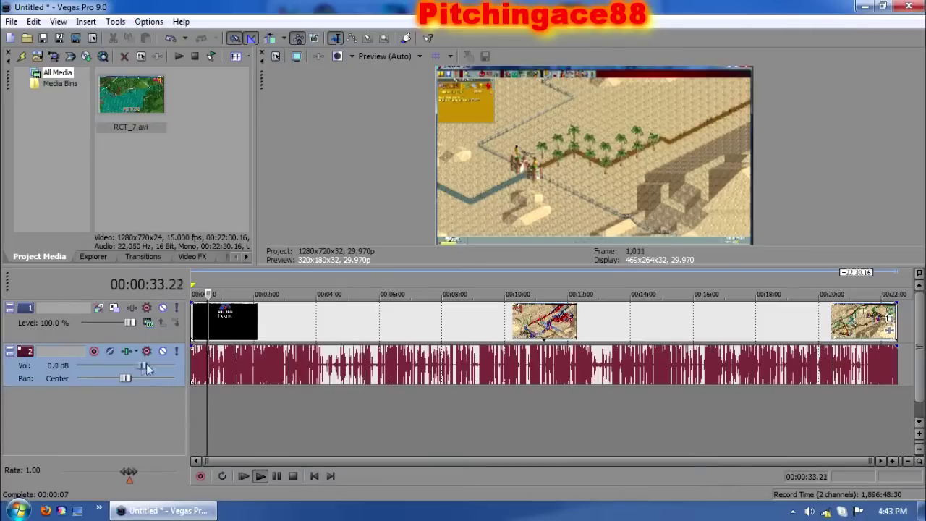
Raise the audio track volume to 1.7 dB, then preview around 7:19 and 12:12.
{"action": "mouse_move", "coordinate": [140, 365]}
{"action": "left_mouse_down"}
{"action": "mouse_move", "coordinate": [124, 366]}
{"action": "mouse_move", "coordinate": [162, 367]}
{"action": "mouse_move", "coordinate": [145, 367]}
{"action": "left_mouse_up"}
{"action": "key", "text": "Return"}
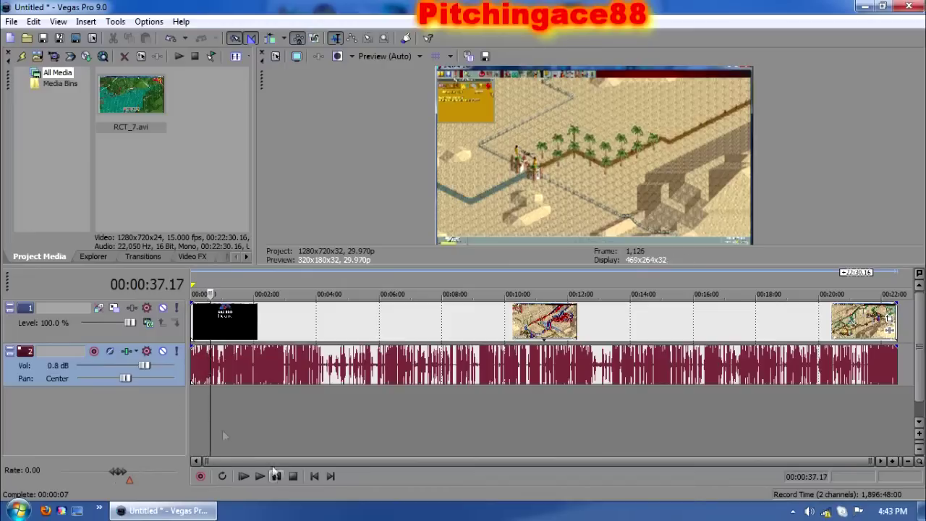
{"action": "left_click_drag", "start_coordinate": [149, 367], "coordinate": [147, 367]}
{"action": "key", "text": "space"}
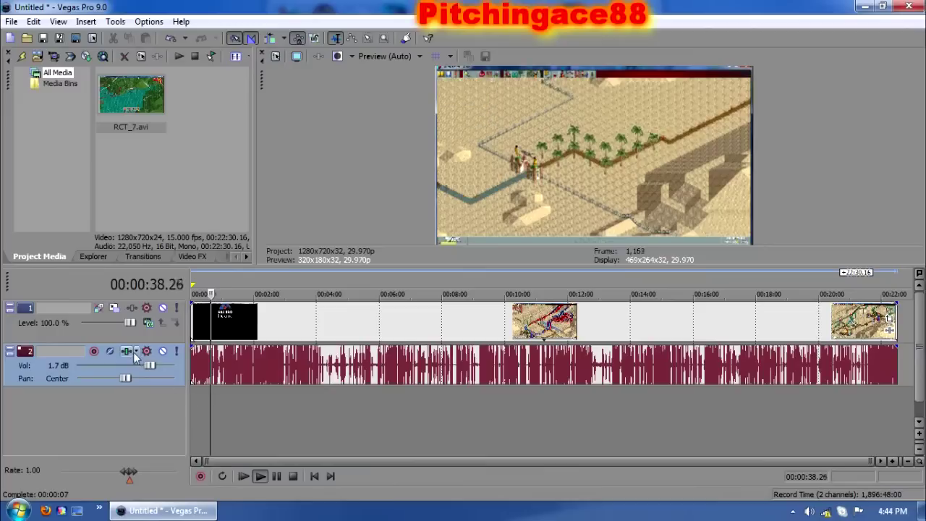
{"action": "left_click", "coordinate": [277, 476]}
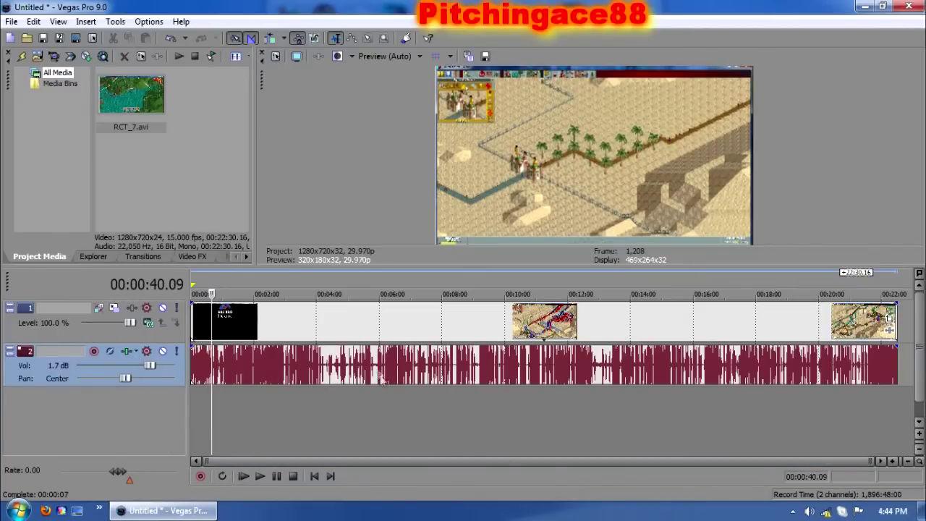
{"action": "left_click", "coordinate": [423, 413]}
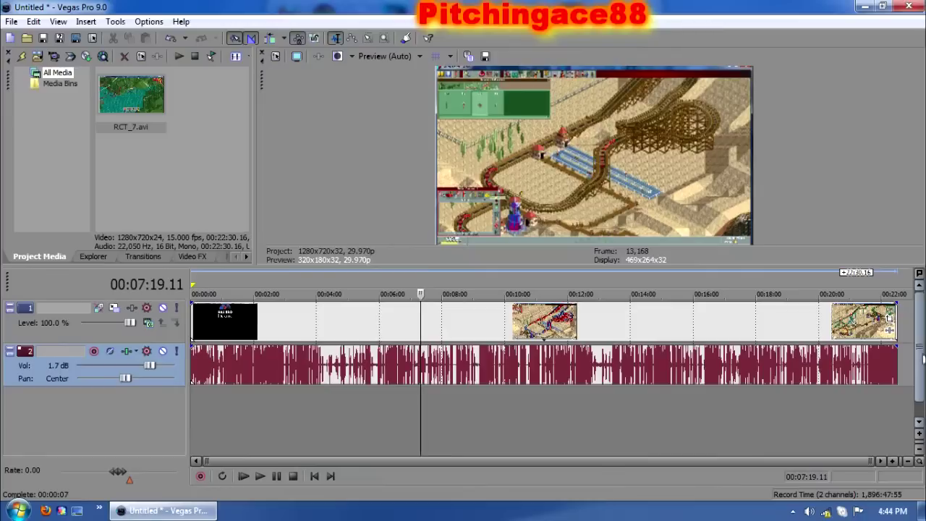
{"action": "left_click", "coordinate": [573, 412]}
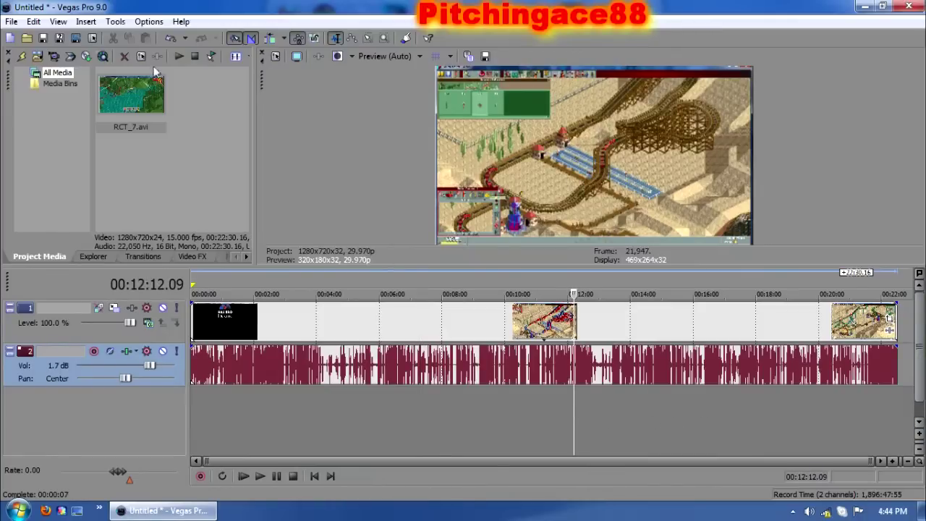
{"action": "left_click", "coordinate": [11, 21]}
{"action": "left_click", "coordinate": [25, 54]}
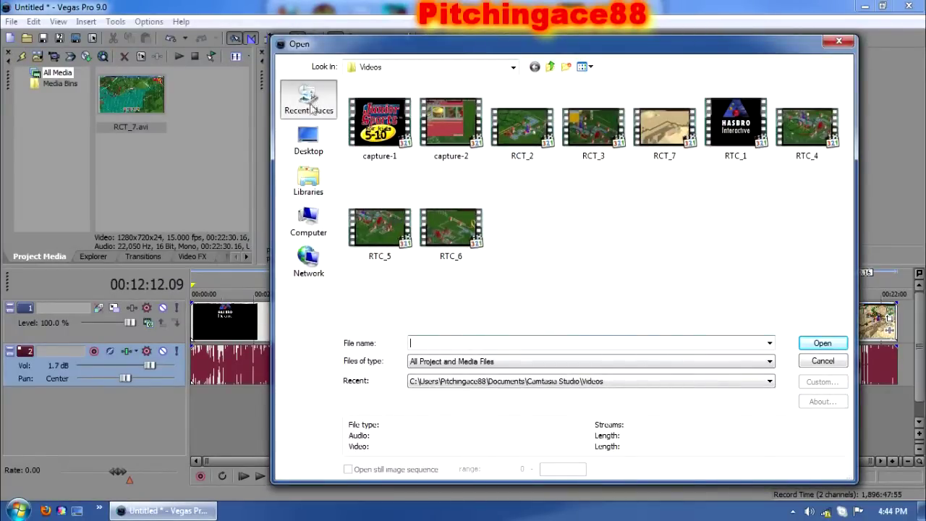
{"action": "left_click", "coordinate": [324, 194]}
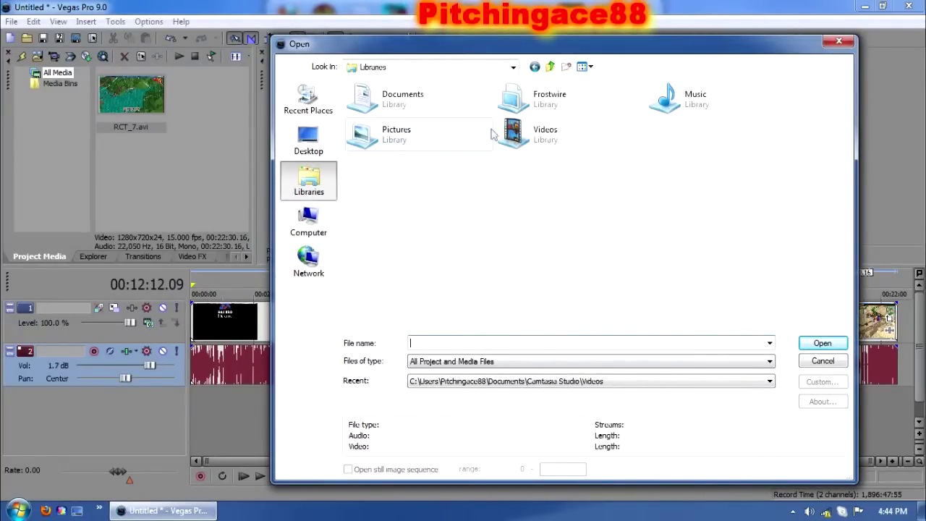
{"action": "double_click", "coordinate": [431, 110]}
{"action": "double_click", "coordinate": [382, 243]}
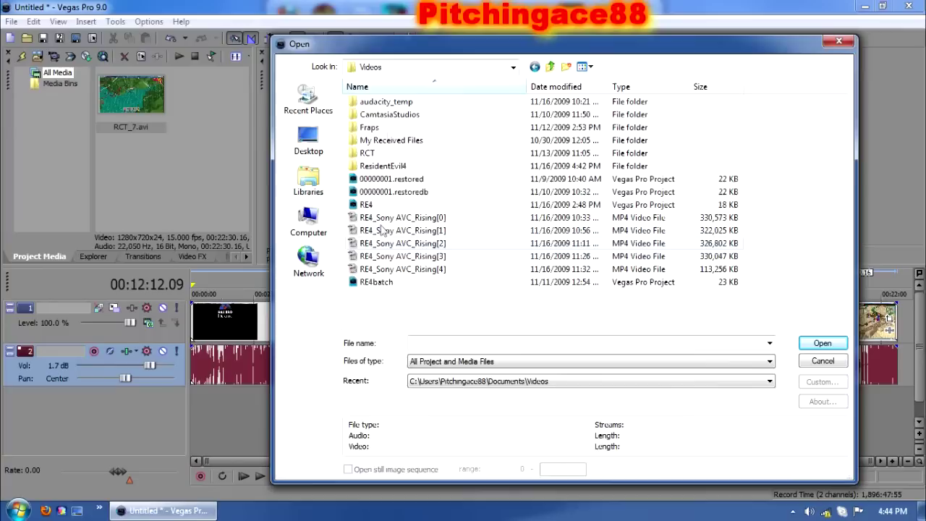
{"action": "double_click", "coordinate": [391, 102]}
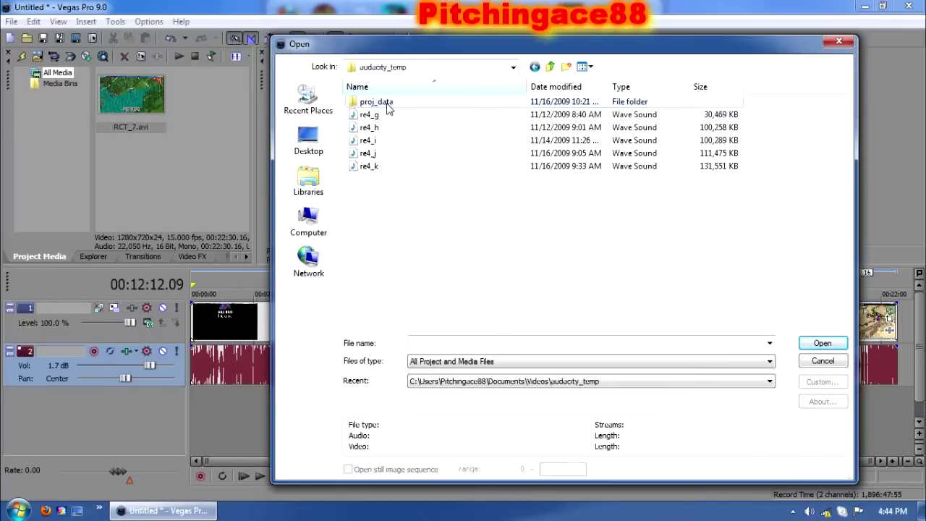
{"action": "left_click", "coordinate": [374, 168]}
{"action": "left_click", "coordinate": [821, 360]}
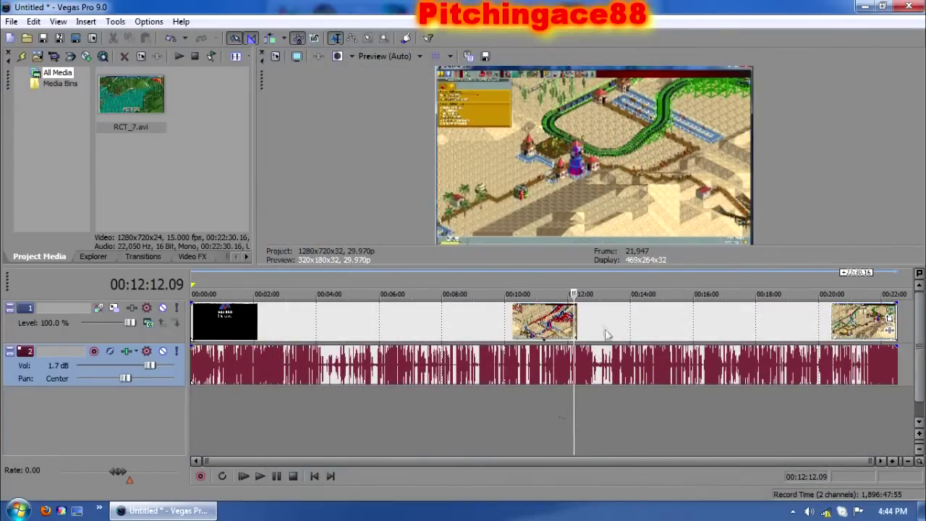
Insert an empty video track and open the RCT_7 event's Pan/Crop settings.
{"action": "left_click", "coordinate": [86, 21]}
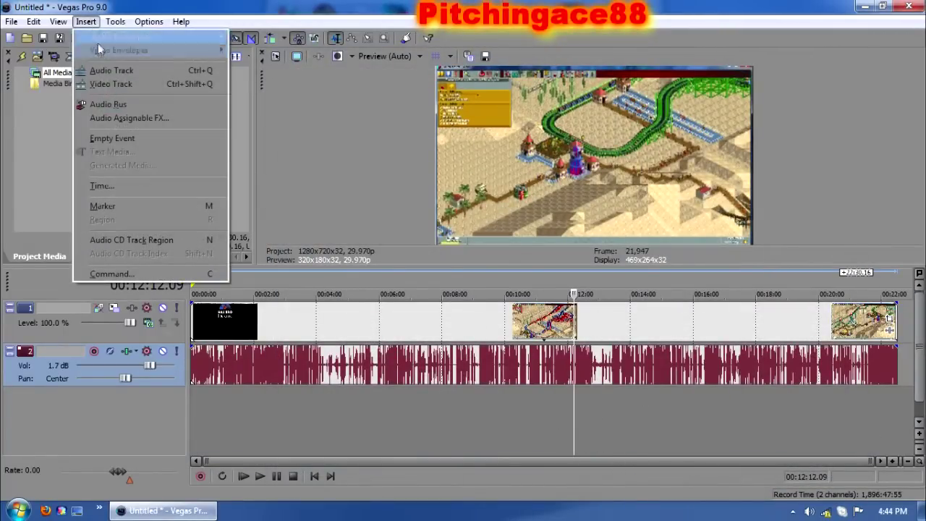
{"action": "left_click", "coordinate": [120, 85]}
{"action": "left_click", "coordinate": [548, 321]}
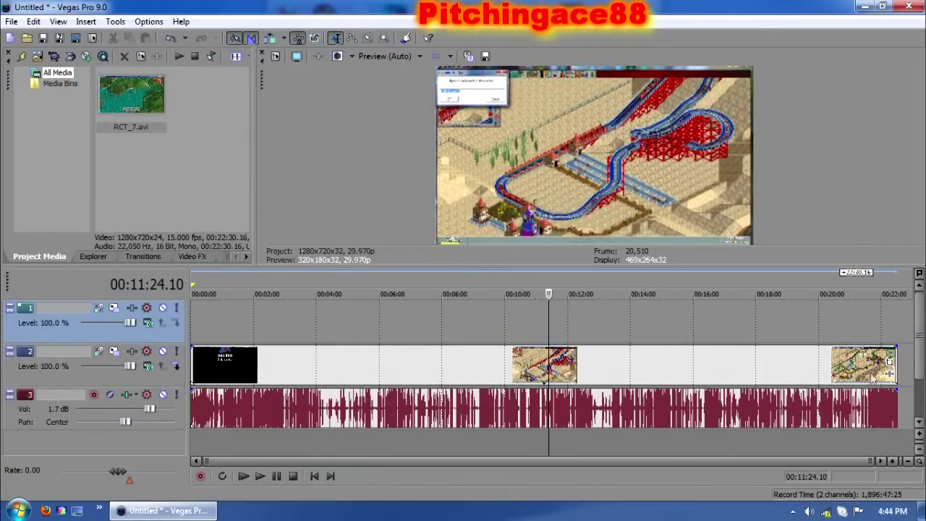
{"action": "left_click", "coordinate": [889, 359]}
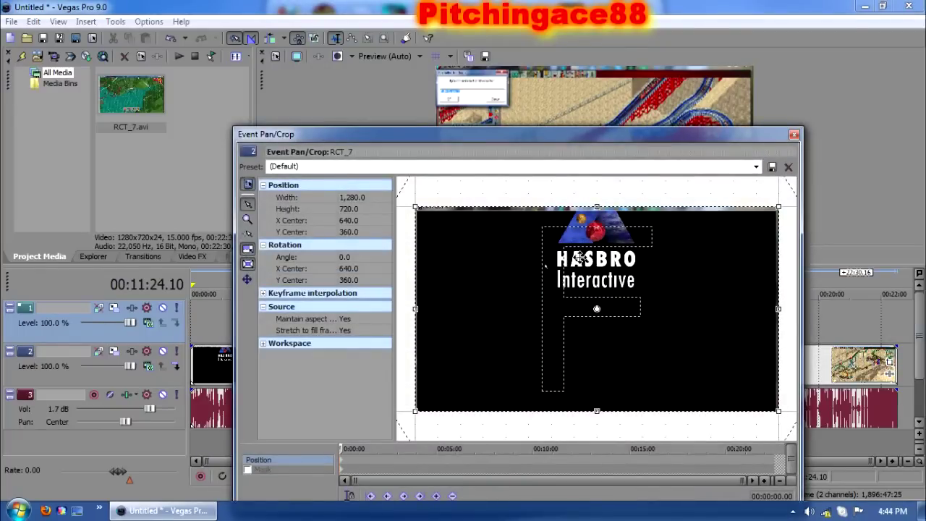
{"action": "left_click", "coordinate": [794, 135]}
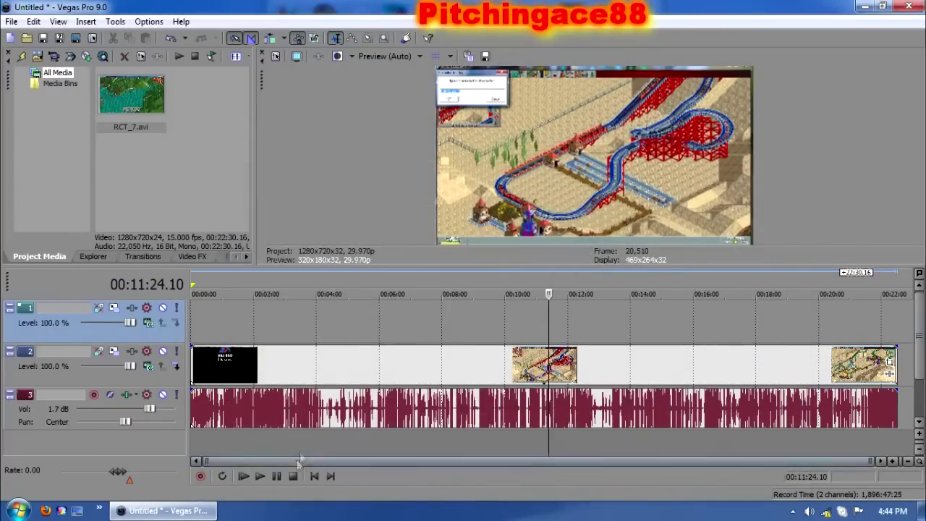
{"action": "left_click", "coordinate": [290, 439]}
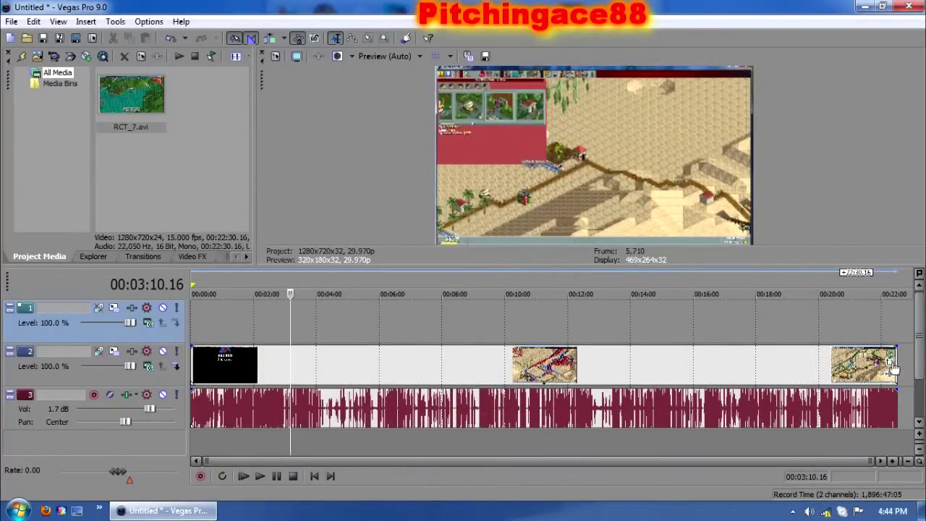
{"action": "left_click", "coordinate": [889, 360]}
Preview the clip at 7:25 and crop the frame slightly inward to about 1237×695.8.
{"action": "left_click", "coordinate": [483, 460]}
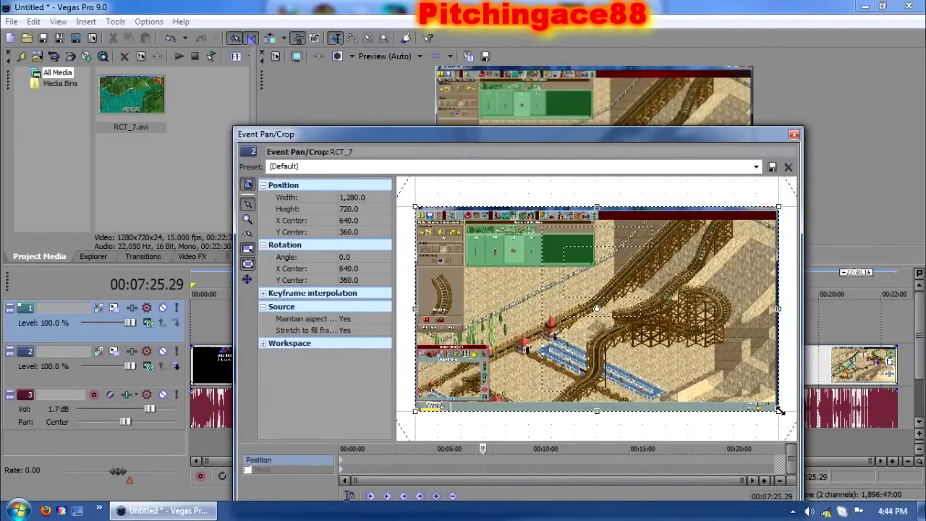
{"action": "left_click_drag", "start_coordinate": [641, 134], "coordinate": [512, 102]}
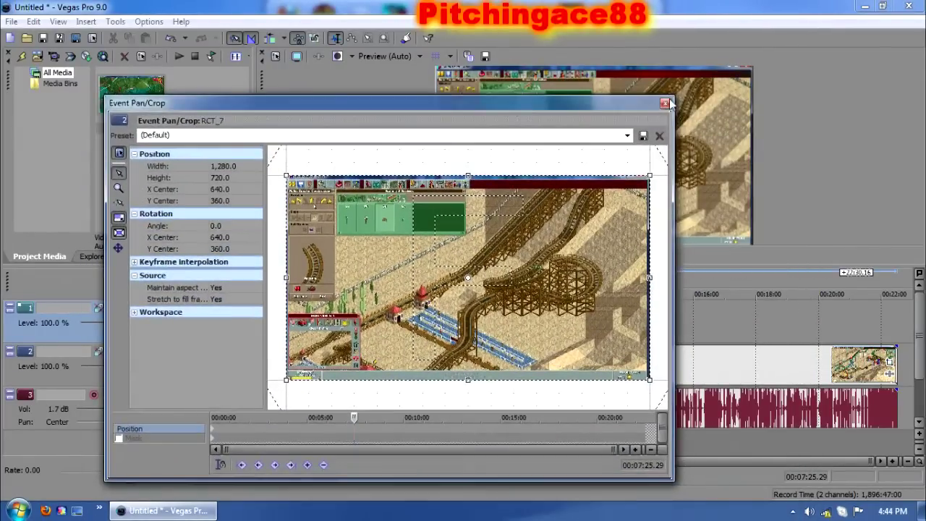
{"action": "left_click", "coordinate": [665, 102]}
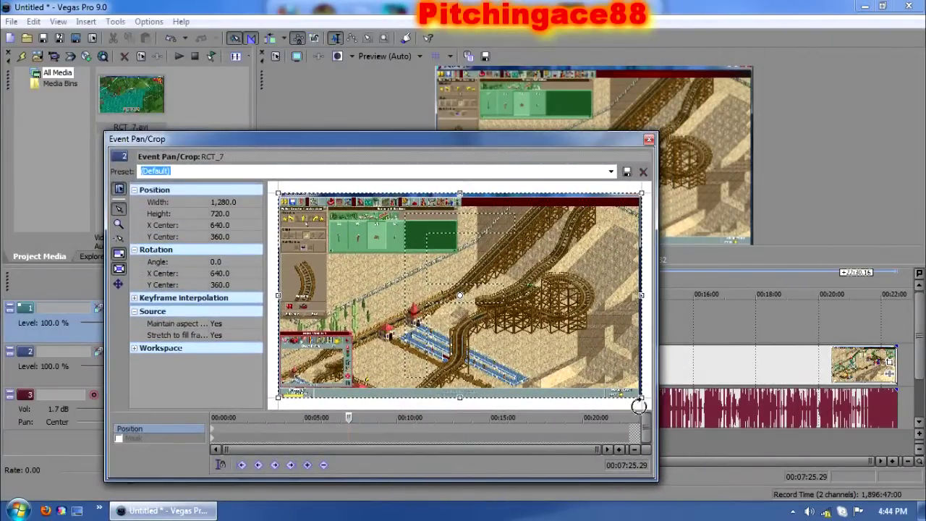
{"action": "left_click_drag", "start_coordinate": [641, 399], "coordinate": [637, 396]}
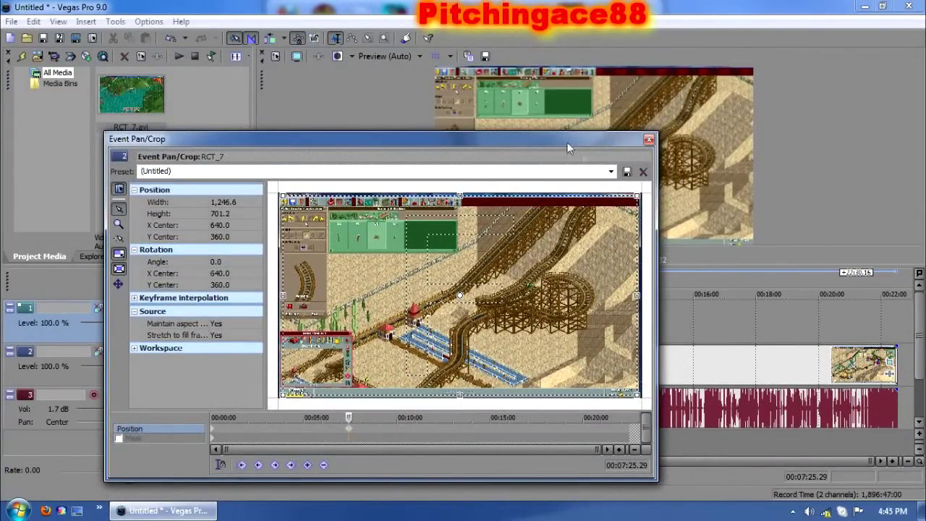
Try the saved RCT crop preset, then reset the crop to the 16:9 preset.
{"action": "left_click", "coordinate": [609, 171]}
{"action": "left_click", "coordinate": [308, 248]}
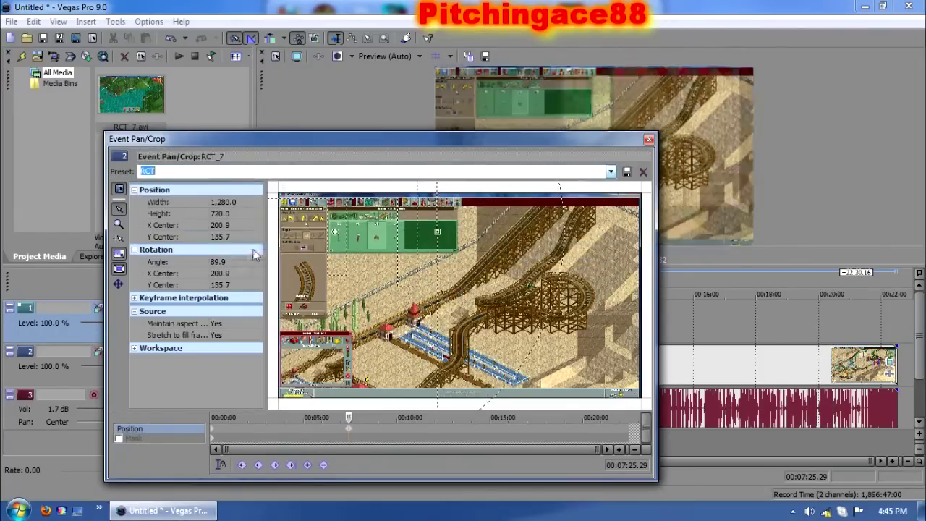
{"action": "left_click", "coordinate": [611, 171]}
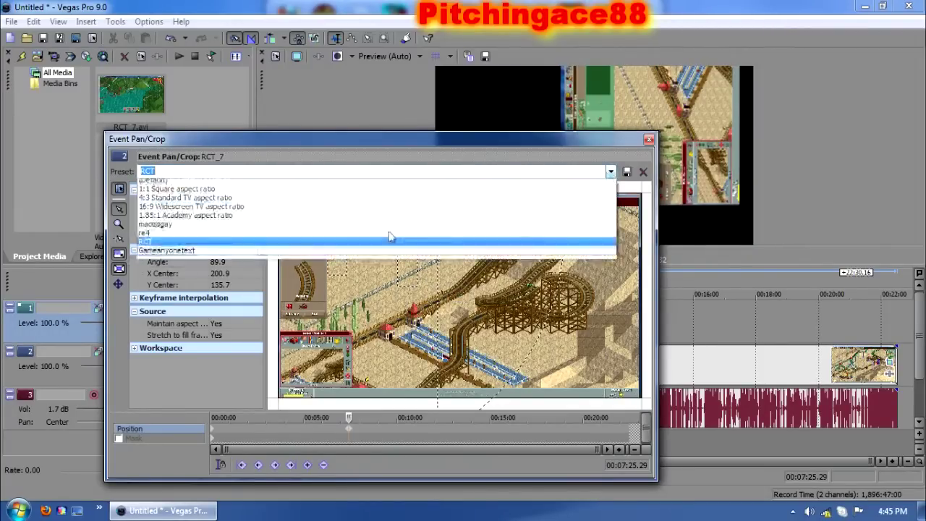
{"action": "left_click", "coordinate": [187, 211]}
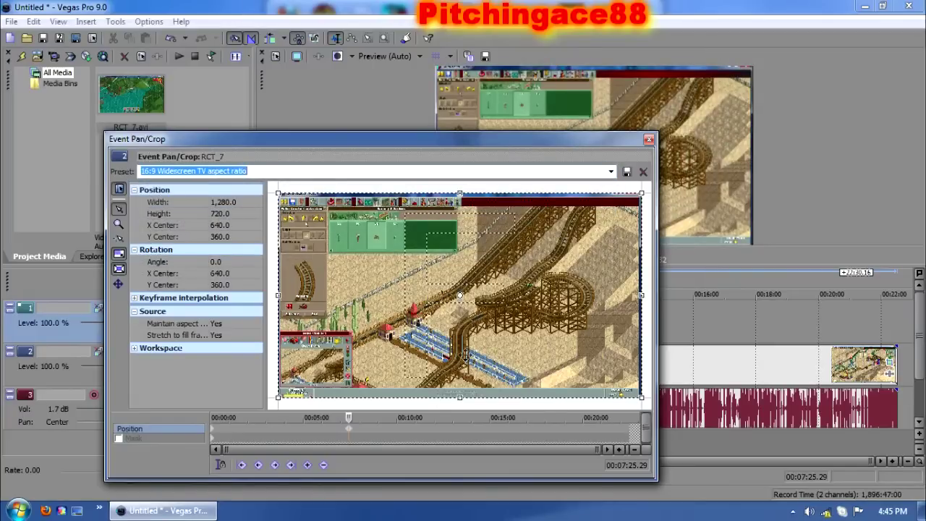
{"action": "mouse_move", "coordinate": [641, 396]}
{"action": "left_mouse_down"}
{"action": "mouse_move", "coordinate": [632, 392]}
{"action": "mouse_move", "coordinate": [641, 396]}
{"action": "left_mouse_up"}
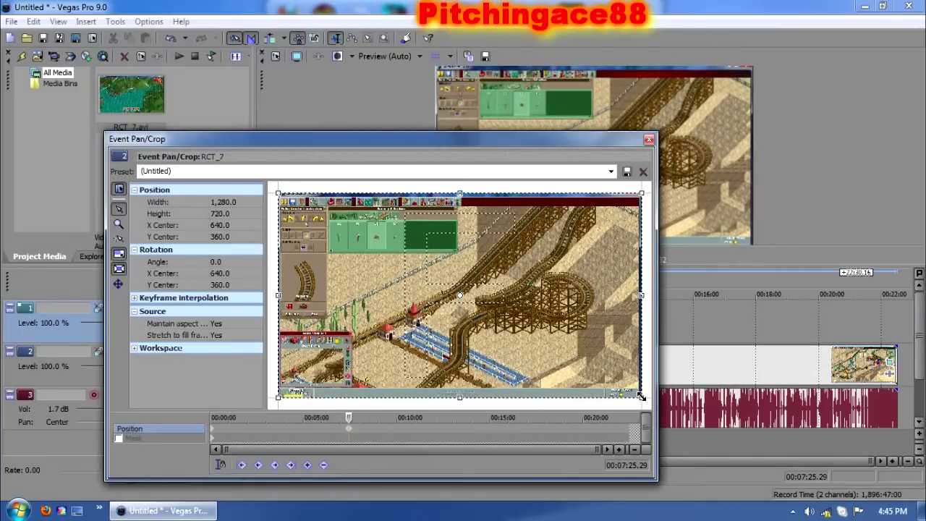
Set Maintain aspect ratio to No and shrink the crop to about 1256×707.
{"action": "left_click", "coordinate": [229, 324]}
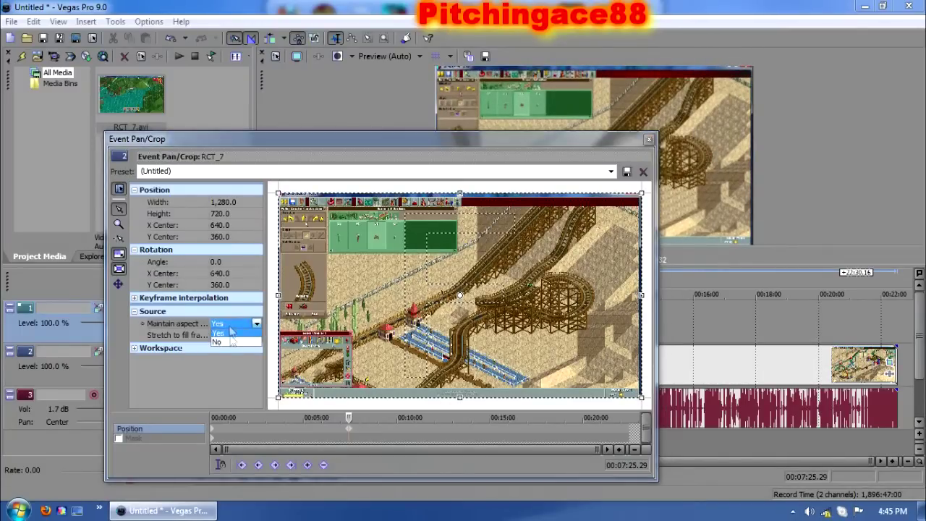
{"action": "left_click", "coordinate": [230, 340]}
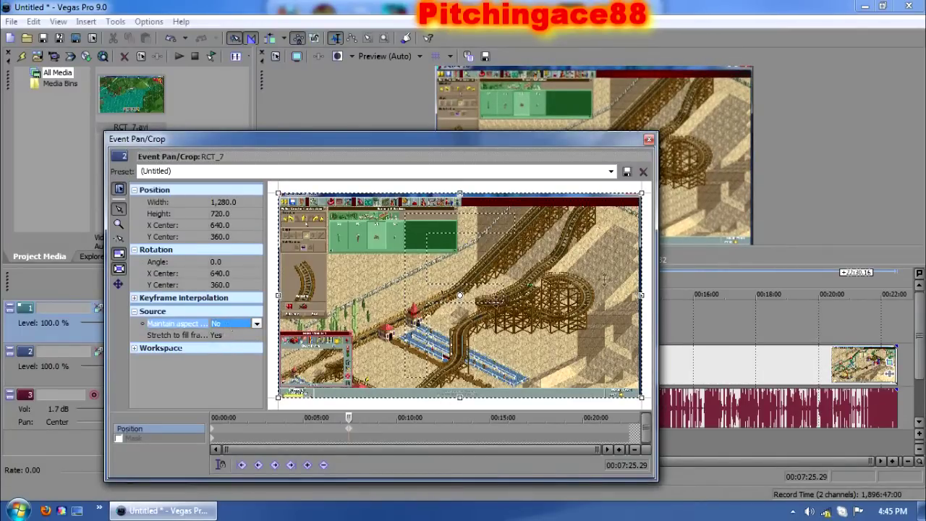
{"action": "left_click_drag", "start_coordinate": [643, 396], "coordinate": [637, 396]}
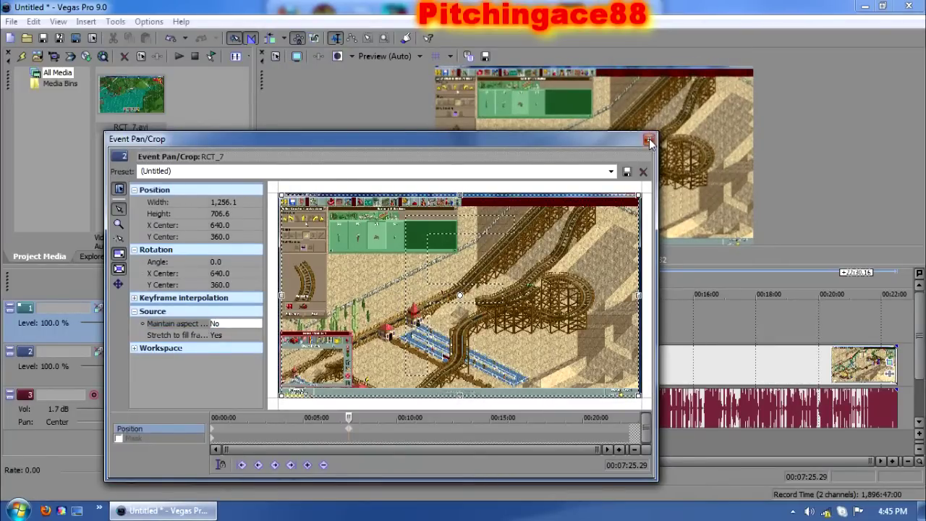
{"action": "left_click", "coordinate": [649, 141]}
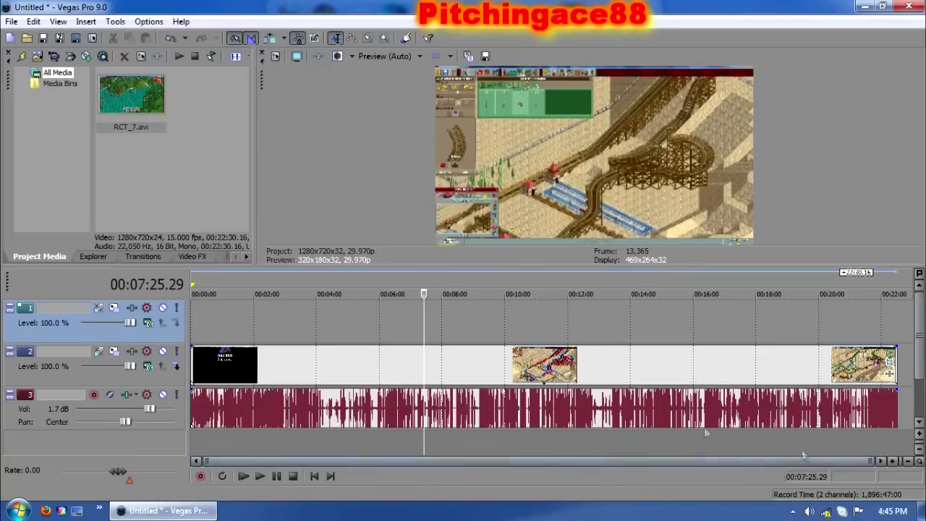
Insert a new Sony Text media item using the saved RE4 test preset.
{"action": "right_click", "coordinate": [481, 324]}
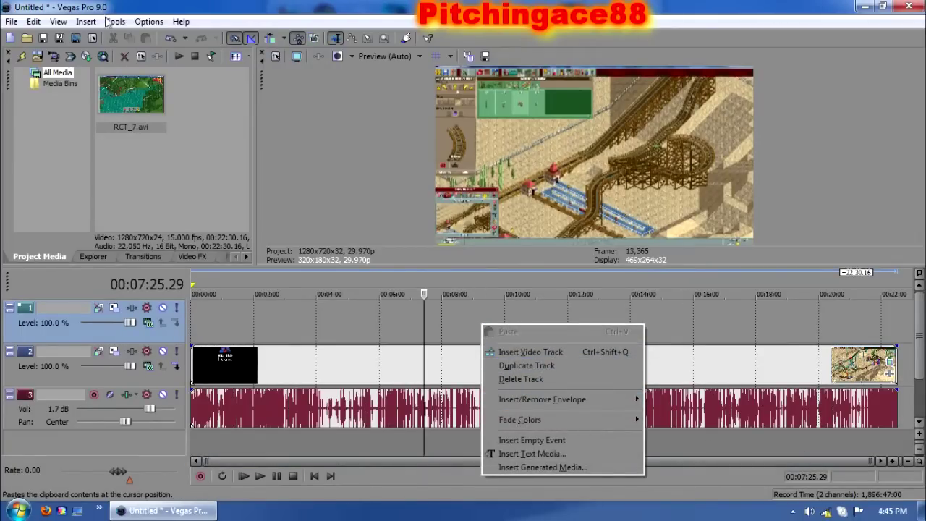
{"action": "left_click", "coordinate": [86, 21]}
{"action": "left_click", "coordinate": [100, 153]}
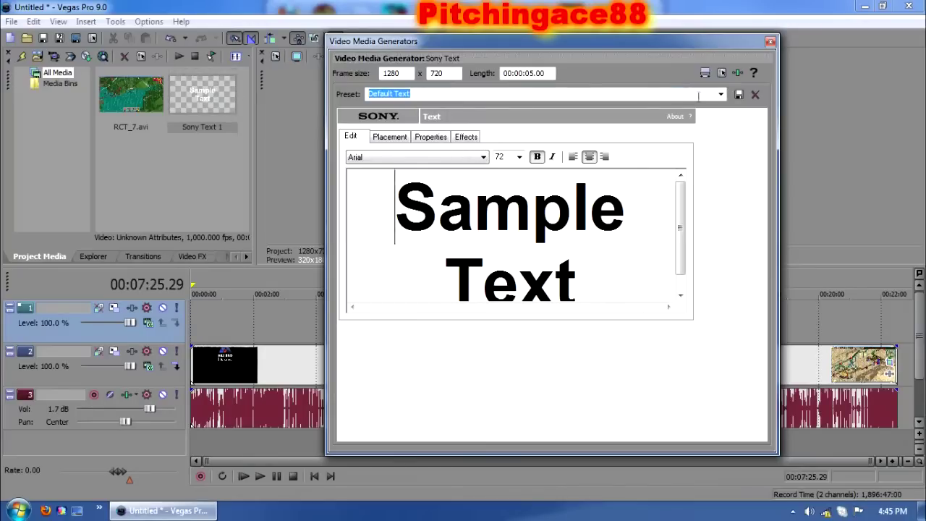
{"action": "left_click", "coordinate": [720, 95]}
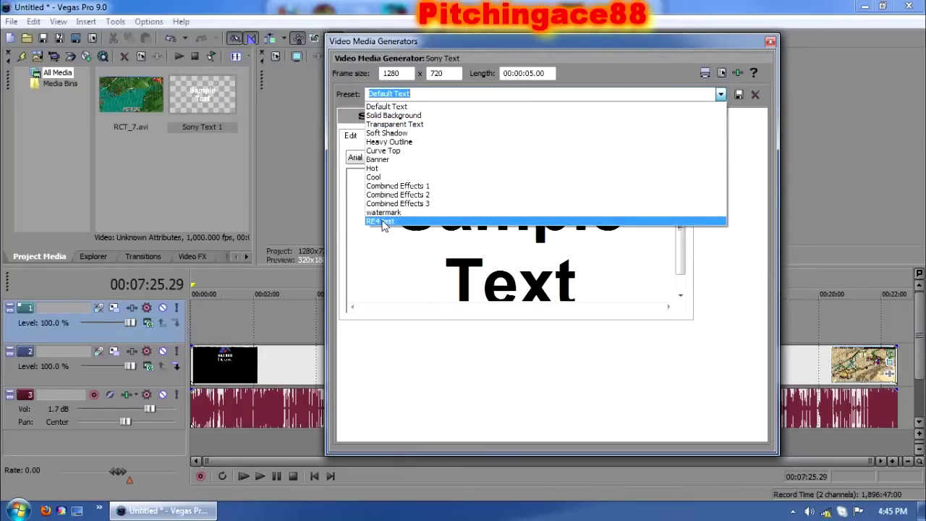
{"action": "left_click", "coordinate": [381, 221]}
Review the text's Placement and Properties settings.
{"action": "left_click", "coordinate": [390, 137]}
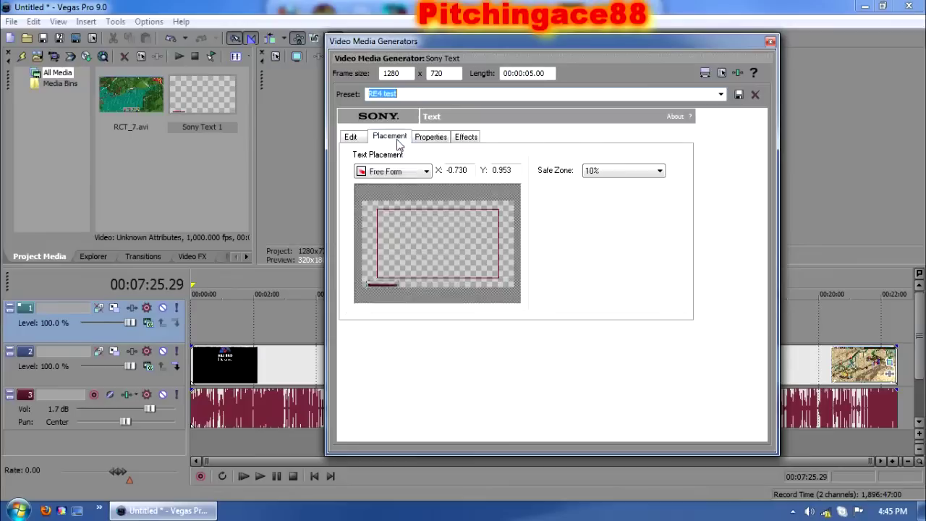
{"action": "left_click", "coordinate": [427, 139]}
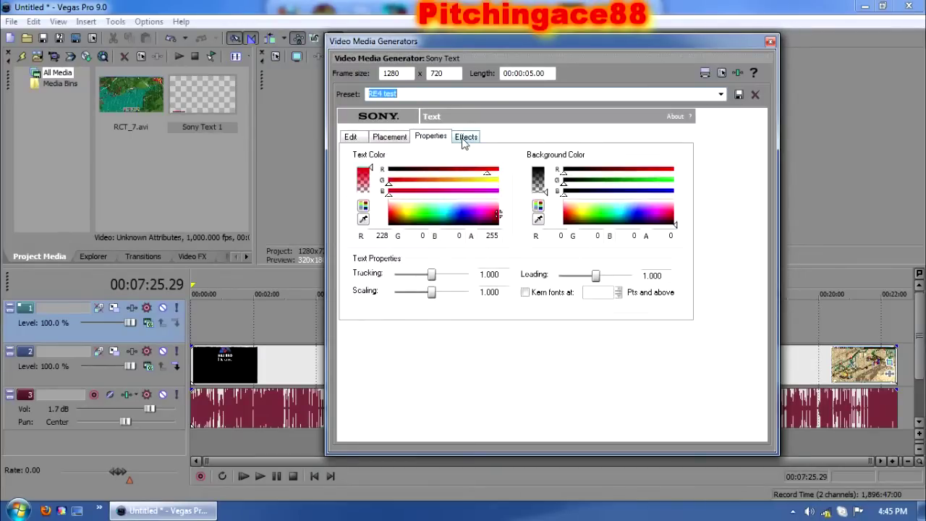
{"action": "left_click", "coordinate": [389, 140]}
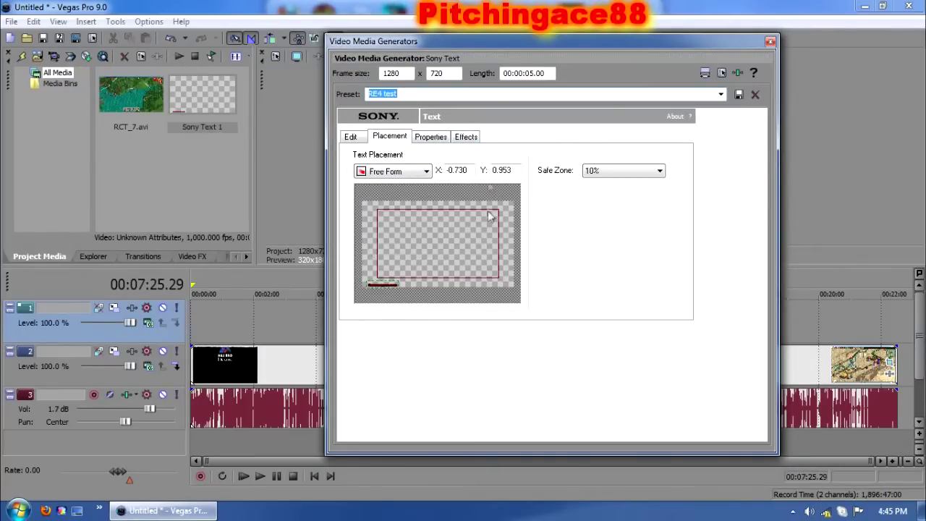
{"action": "left_click", "coordinate": [464, 137]}
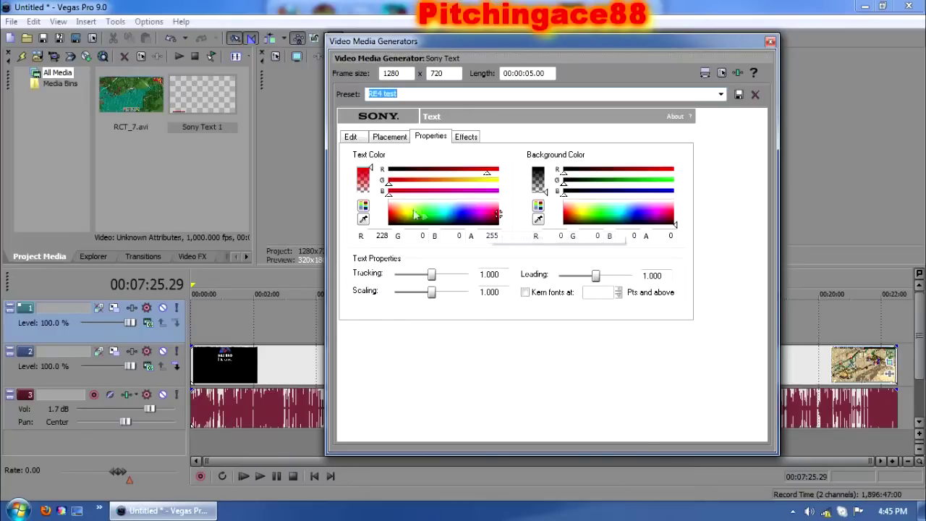
{"action": "left_click", "coordinate": [384, 140]}
{"action": "left_click", "coordinate": [350, 136]}
{"action": "left_click", "coordinate": [389, 137]}
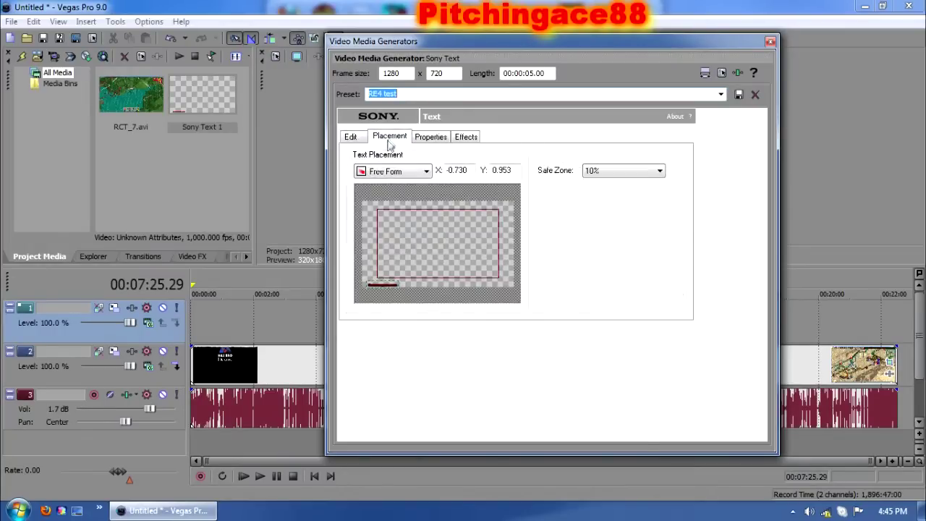
Drop the Sony Text event at the start of track 1 and stretch it to the project end.
{"action": "left_click", "coordinate": [770, 44]}
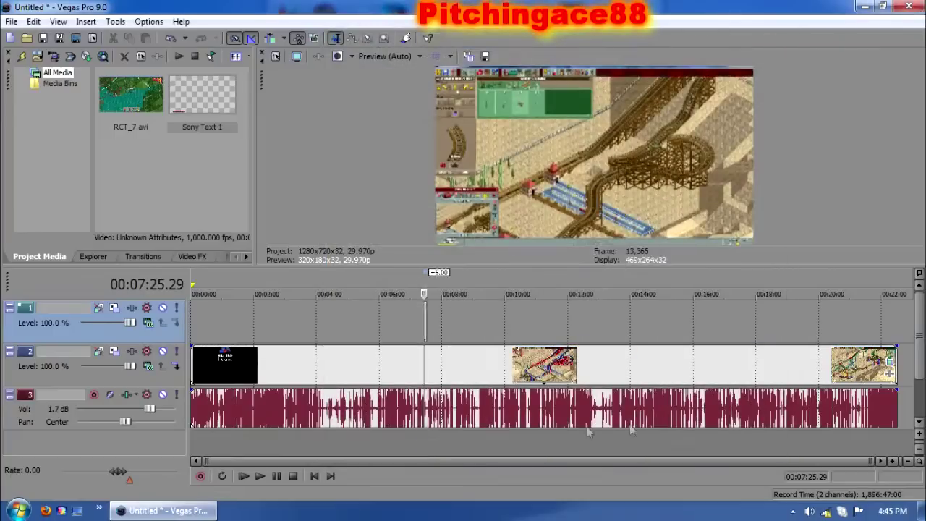
{"action": "left_click_drag", "start_coordinate": [420, 318], "coordinate": [192, 318]}
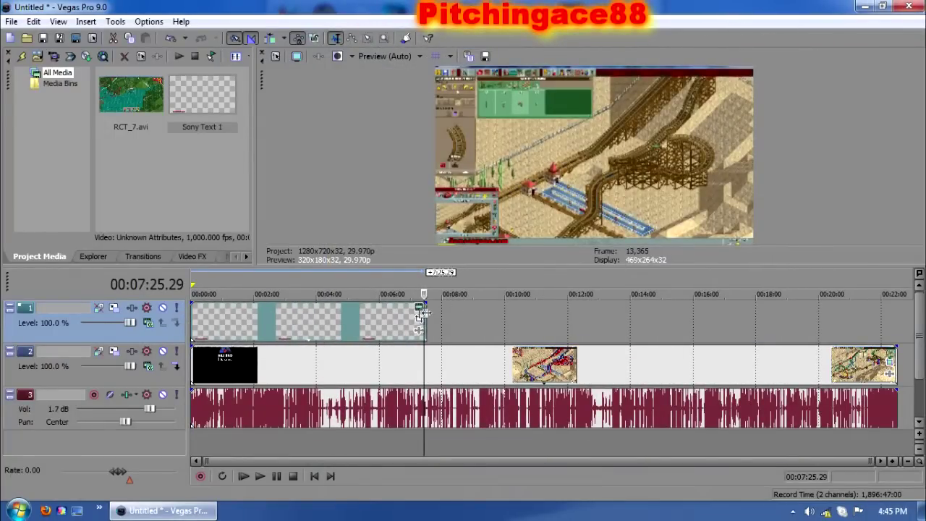
{"action": "mouse_move", "coordinate": [420, 319]}
{"action": "left_mouse_down"}
{"action": "mouse_move", "coordinate": [897, 340]}
{"action": "mouse_move", "coordinate": [882, 336]}
{"action": "left_mouse_up"}
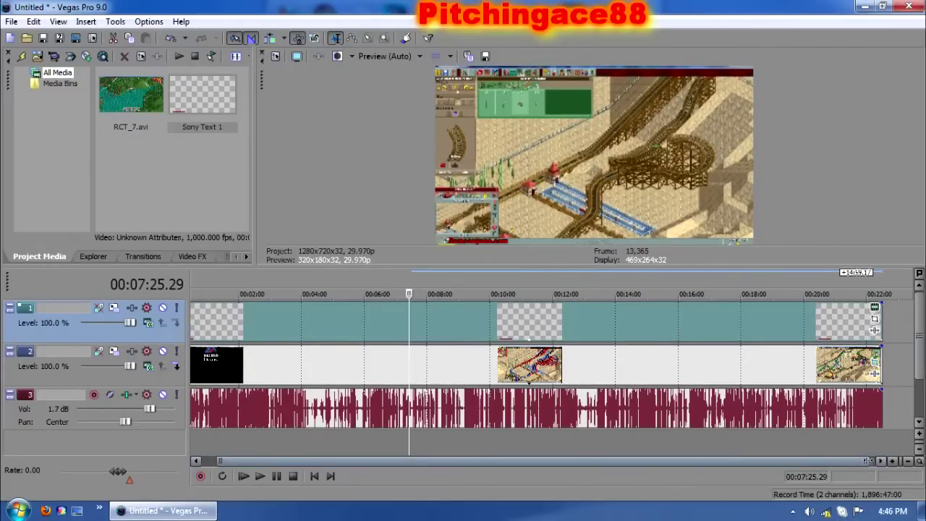
{"action": "mouse_move", "coordinate": [868, 460]}
{"action": "left_mouse_down"}
{"action": "mouse_move", "coordinate": [357, 461]}
{"action": "mouse_move", "coordinate": [209, 448]}
{"action": "left_mouse_up"}
{"action": "left_click_drag", "start_coordinate": [314, 460], "coordinate": [215, 461]}
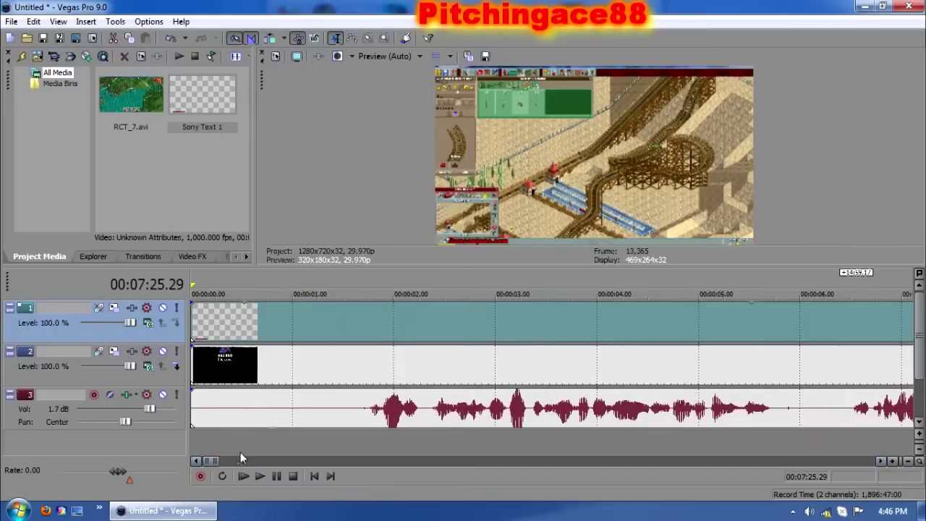
Delete 00:00:00–00:00:01.21 and slide the remaining video and audio back to zero.
{"action": "left_click", "coordinate": [364, 307]}
{"action": "left_click", "coordinate": [362, 353]}
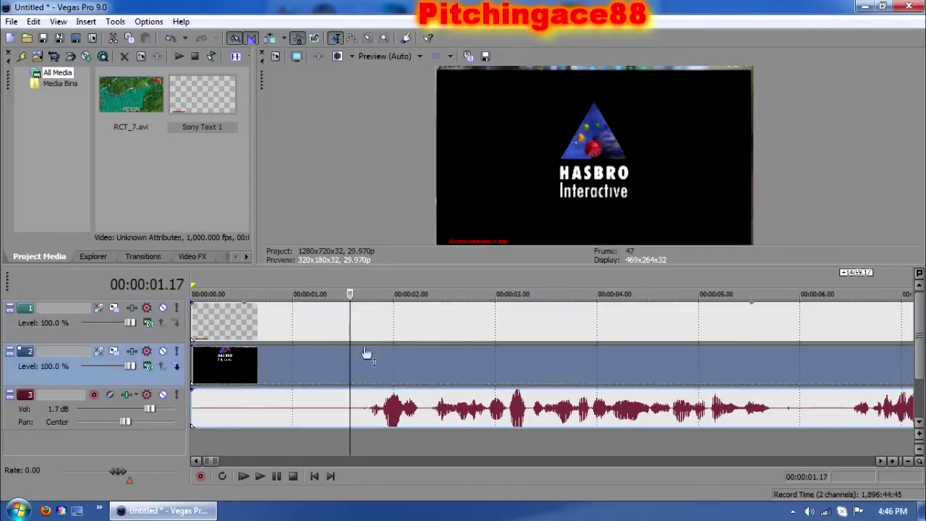
{"action": "left_click_drag", "start_coordinate": [363, 311], "coordinate": [193, 311]}
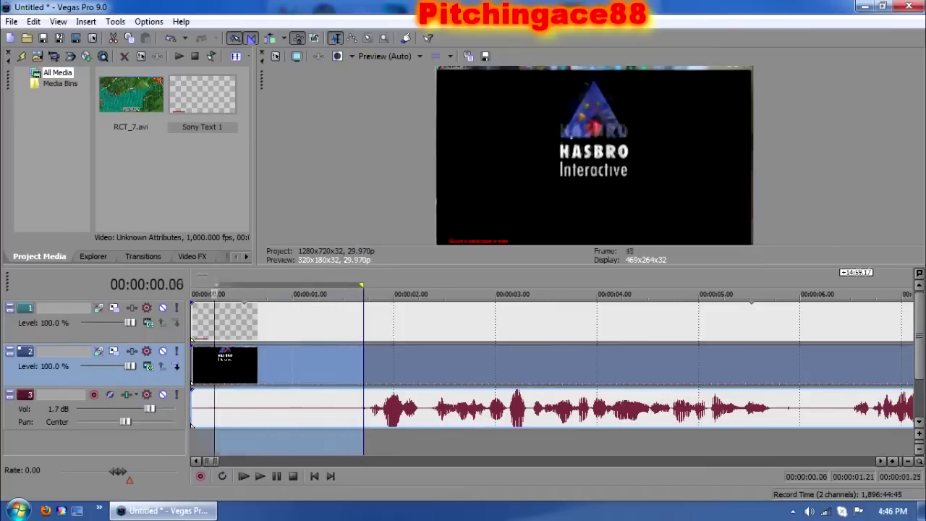
{"action": "key", "text": "Delete"}
{"action": "left_click", "coordinate": [471, 361]}
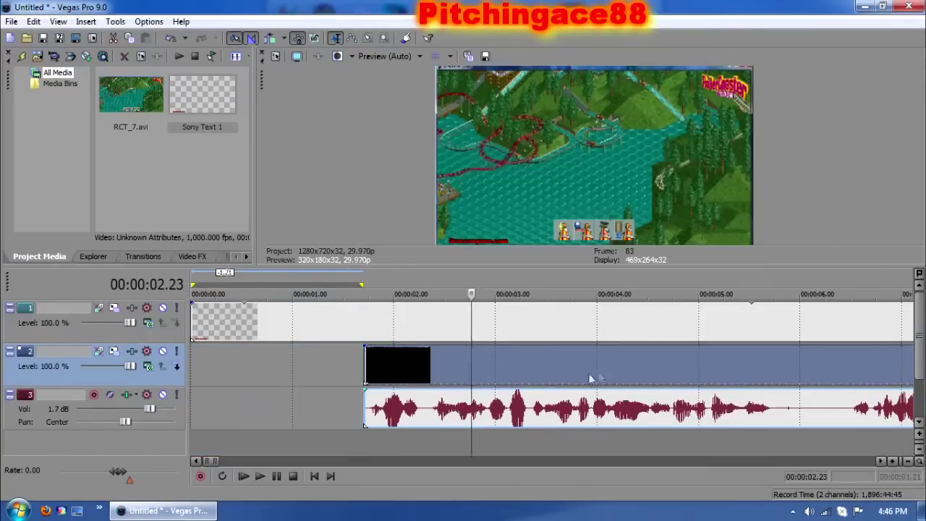
{"action": "left_click_drag", "start_coordinate": [591, 378], "coordinate": [405, 379]}
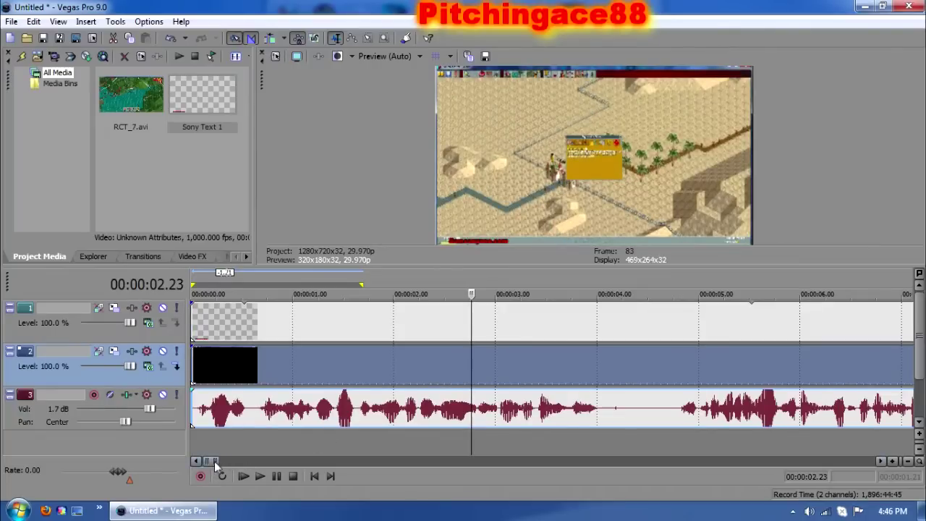
{"action": "left_click_drag", "start_coordinate": [216, 461], "coordinate": [777, 476]}
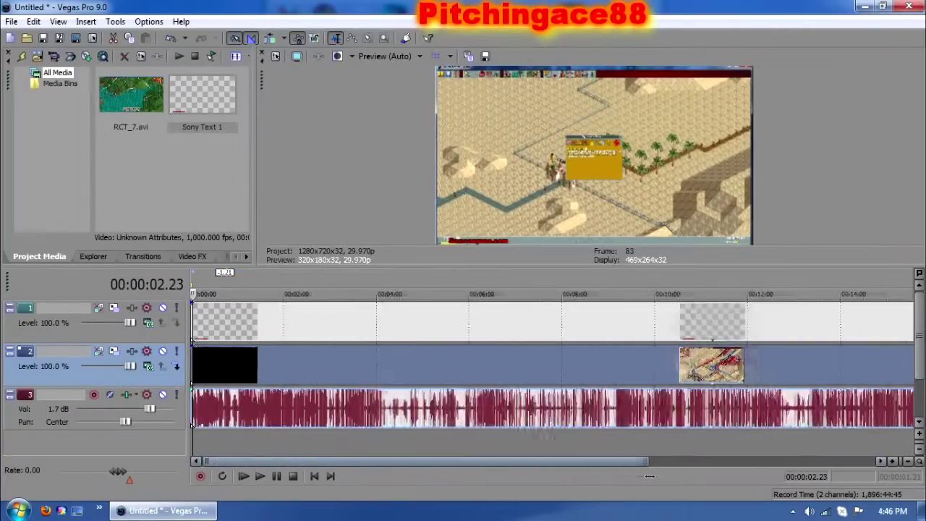
{"action": "left_click_drag", "start_coordinate": [778, 477], "coordinate": [866, 461]}
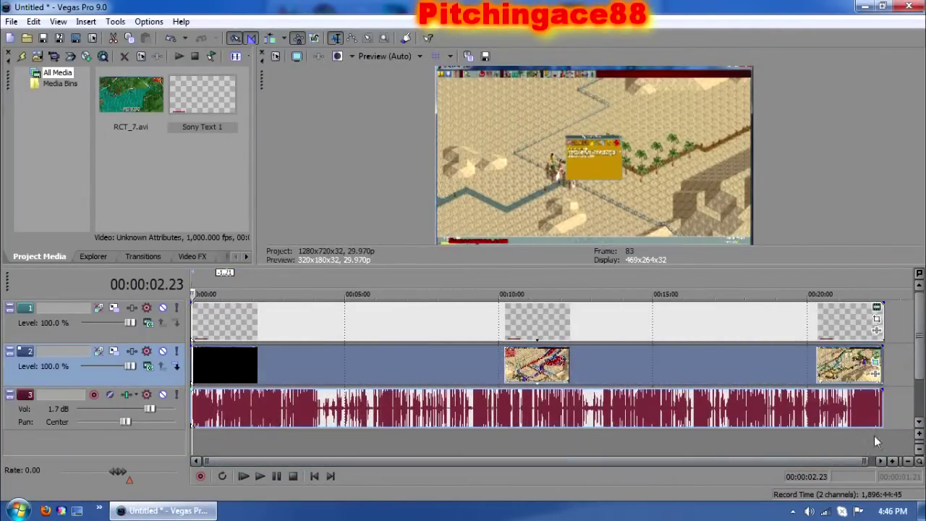
{"action": "left_click", "coordinate": [874, 436]}
{"action": "left_click", "coordinate": [883, 437]}
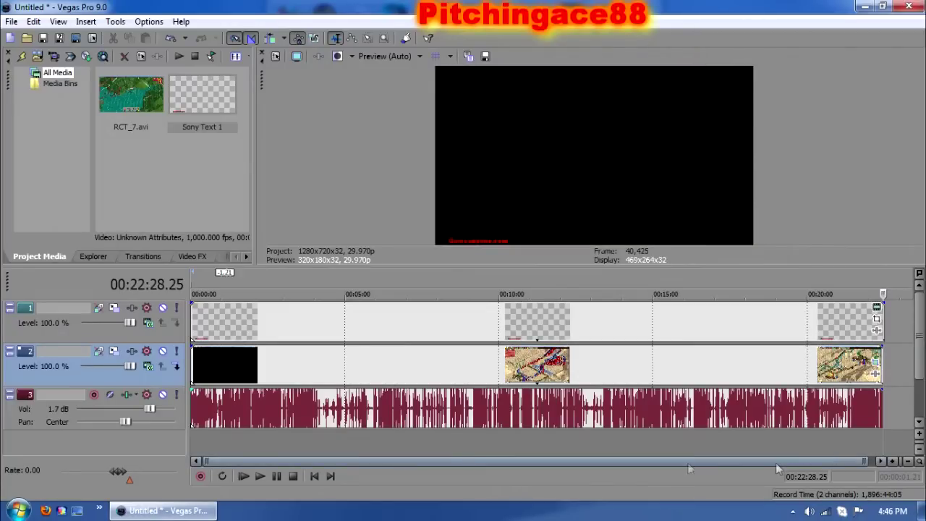
Zoom in near 52 seconds and split the clips at the playhead.
{"action": "left_click_drag", "start_coordinate": [865, 460], "coordinate": [327, 460]}
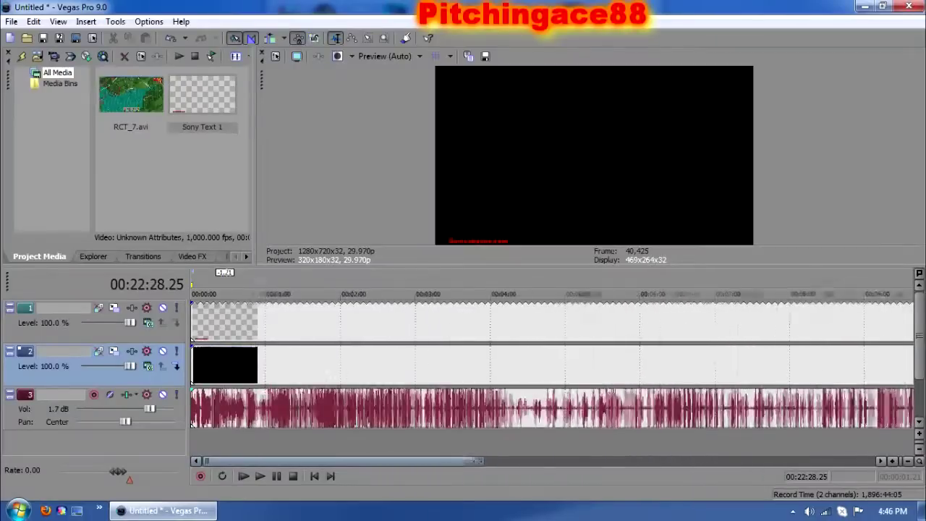
{"action": "left_click_drag", "start_coordinate": [328, 460], "coordinate": [243, 461]}
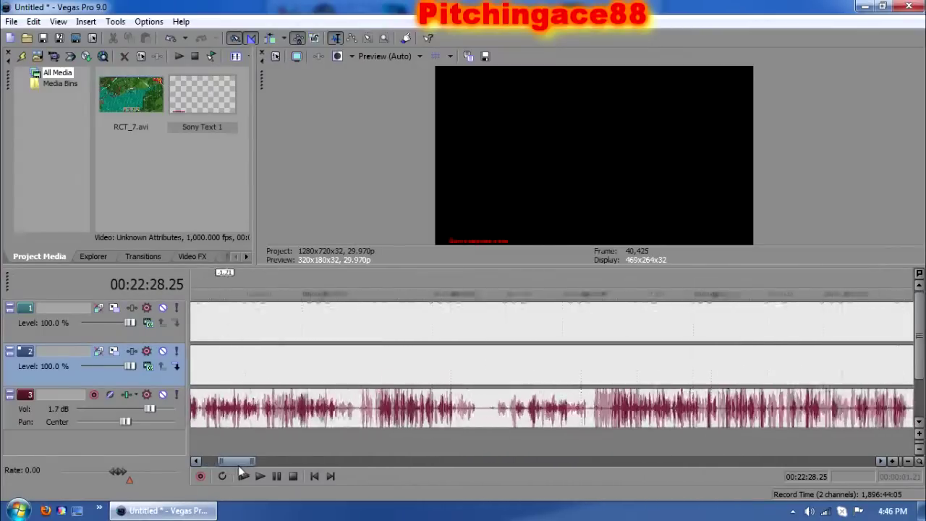
{"action": "left_click_drag", "start_coordinate": [241, 470], "coordinate": [248, 457]}
{"action": "left_click", "coordinate": [311, 440]}
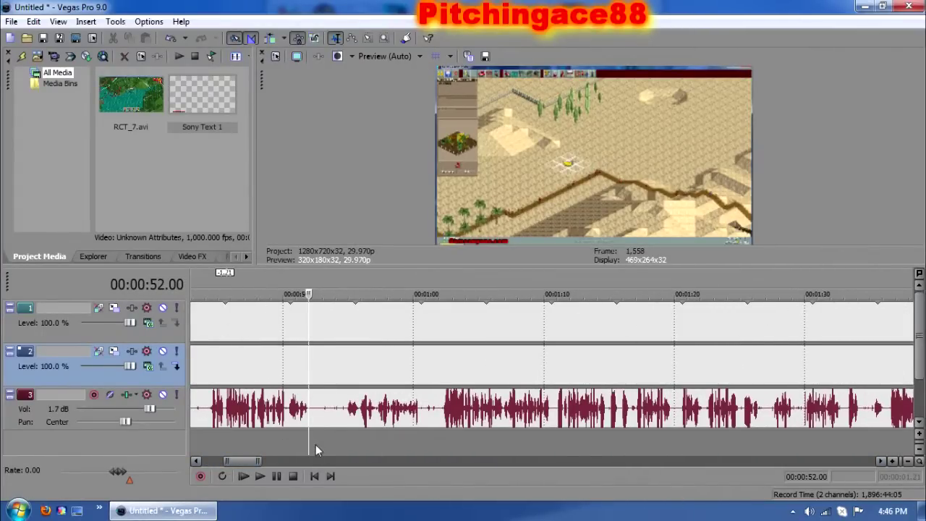
{"action": "key", "text": "ctrl+z"}
{"action": "left_click", "coordinate": [343, 443]}
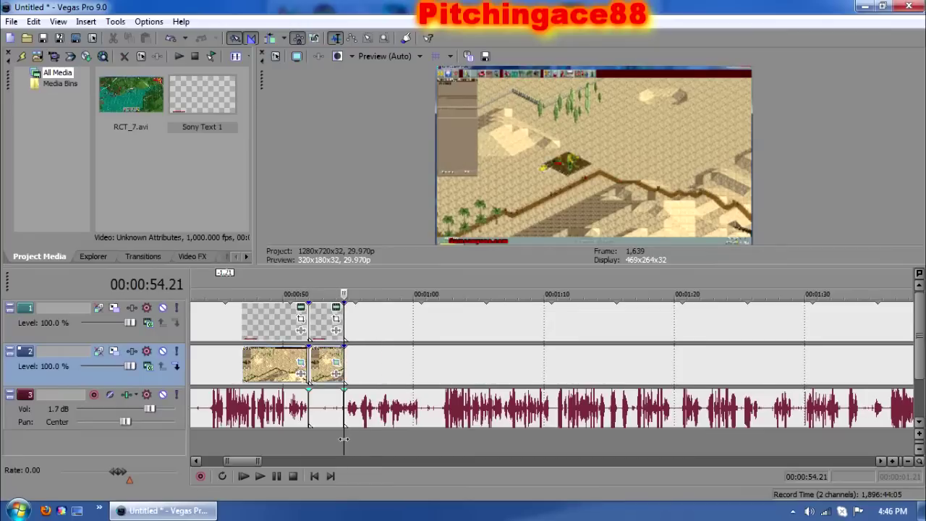
{"action": "key", "text": "ctrl+v"}
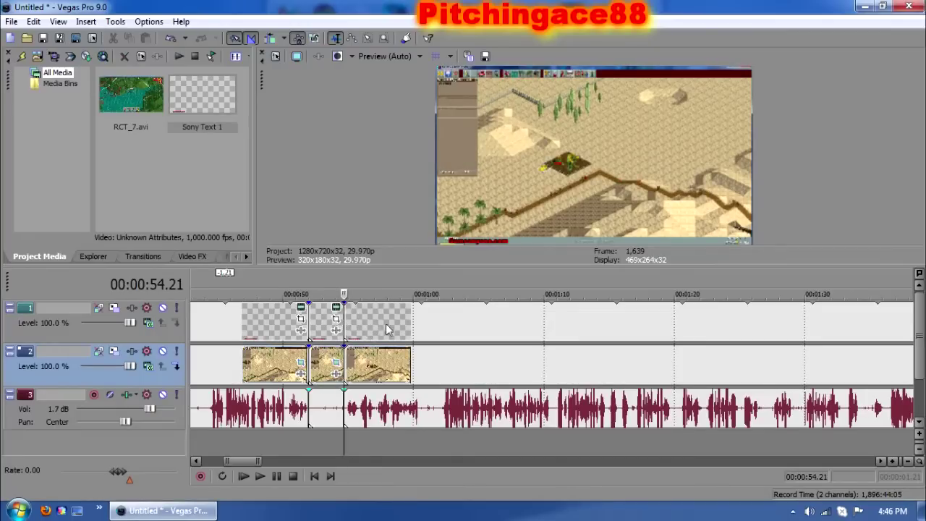
Trim the middle clip and its audio, then slide the later clip left to close the gap.
{"action": "left_click_drag", "start_coordinate": [386, 326], "coordinate": [417, 332]}
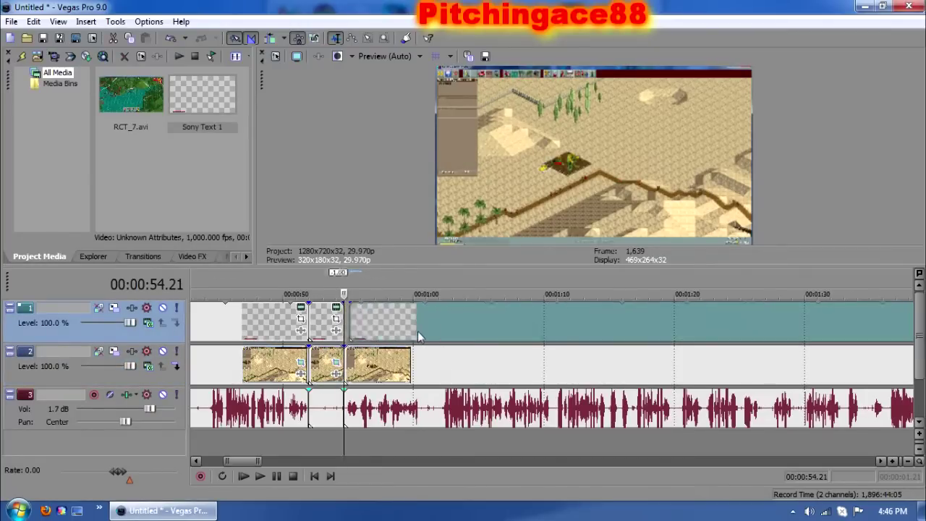
{"action": "left_click_drag", "start_coordinate": [405, 366], "coordinate": [460, 370]}
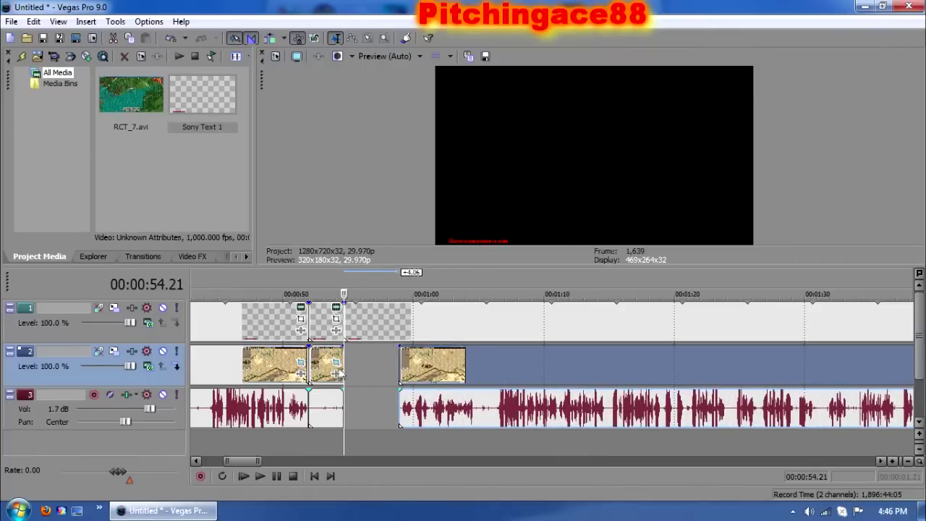
{"action": "left_click_drag", "start_coordinate": [340, 367], "coordinate": [312, 367]}
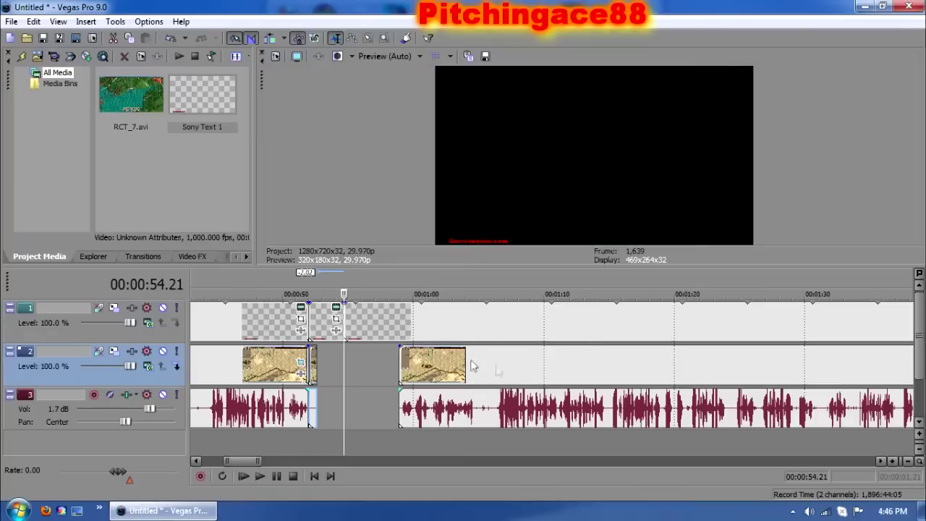
{"action": "left_click", "coordinate": [513, 365]}
{"action": "left_click_drag", "start_coordinate": [512, 374], "coordinate": [452, 373]}
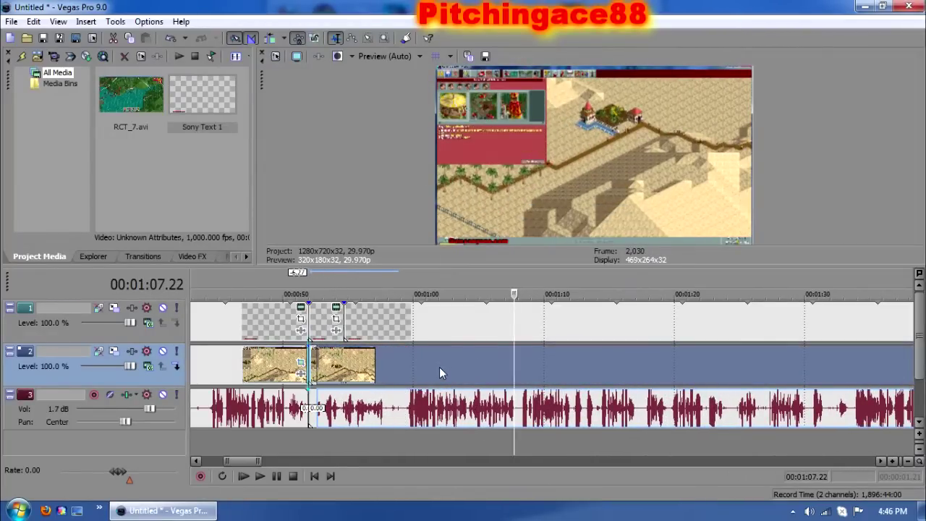
Play back the cut, then delete the middle and last Sony Text events on track 1.
{"action": "left_click", "coordinate": [294, 447]}
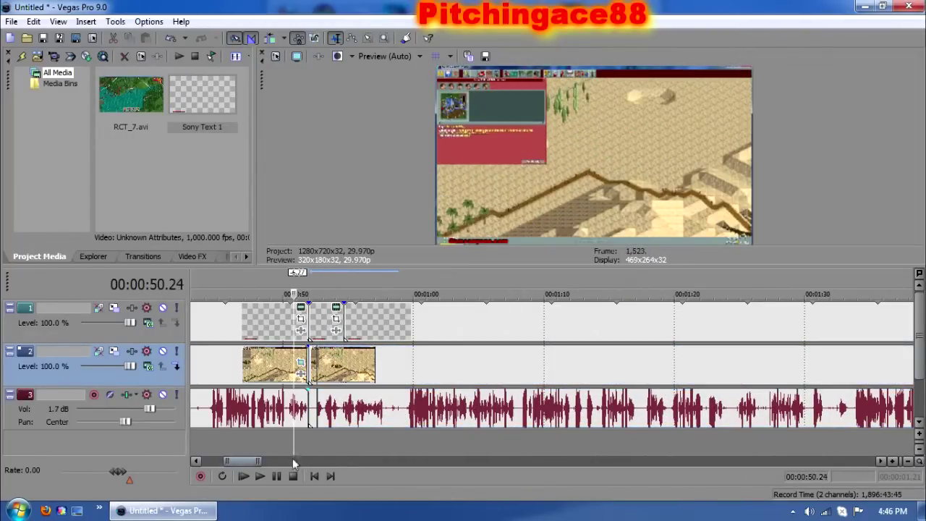
{"action": "left_click", "coordinate": [259, 476]}
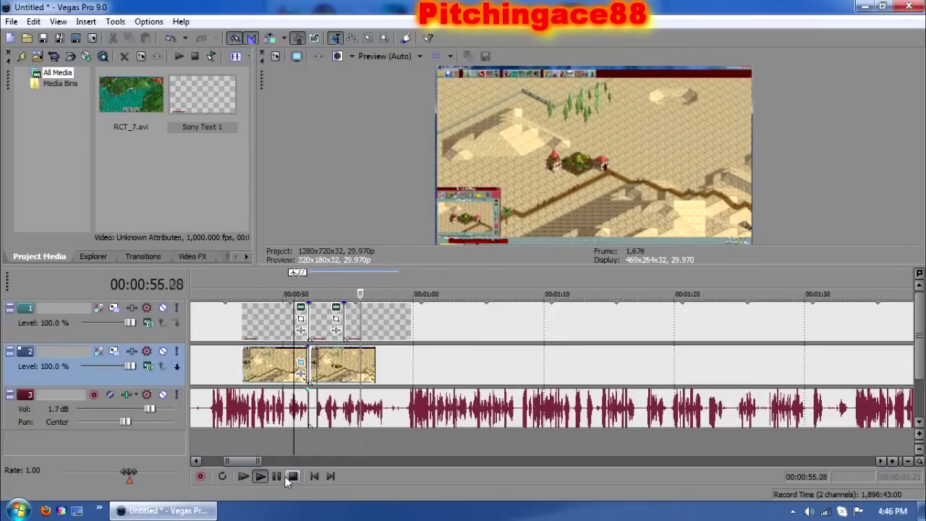
{"action": "key", "text": "Return"}
{"action": "left_click", "coordinate": [325, 318]}
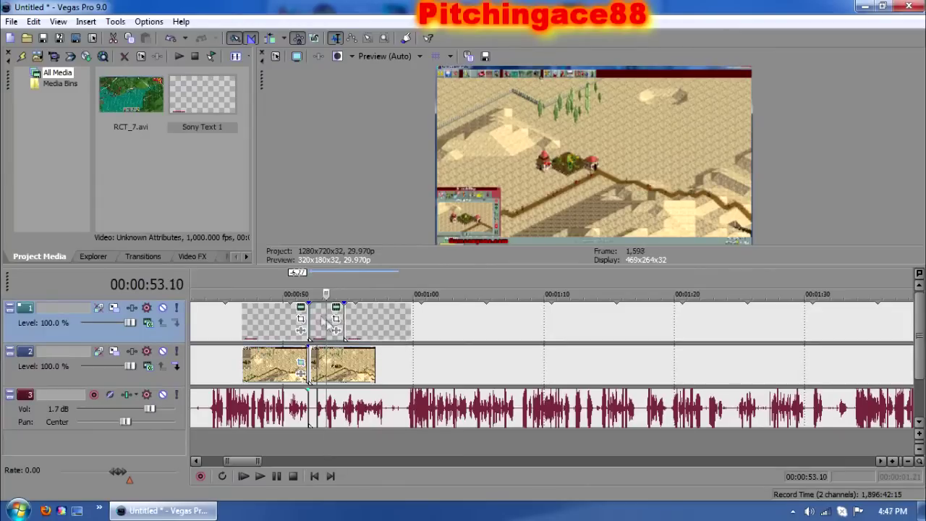
{"action": "left_click", "coordinate": [317, 322]}
{"action": "key", "text": "Delete"}
{"action": "left_click", "coordinate": [369, 322]}
{"action": "key", "text": "Delete"}
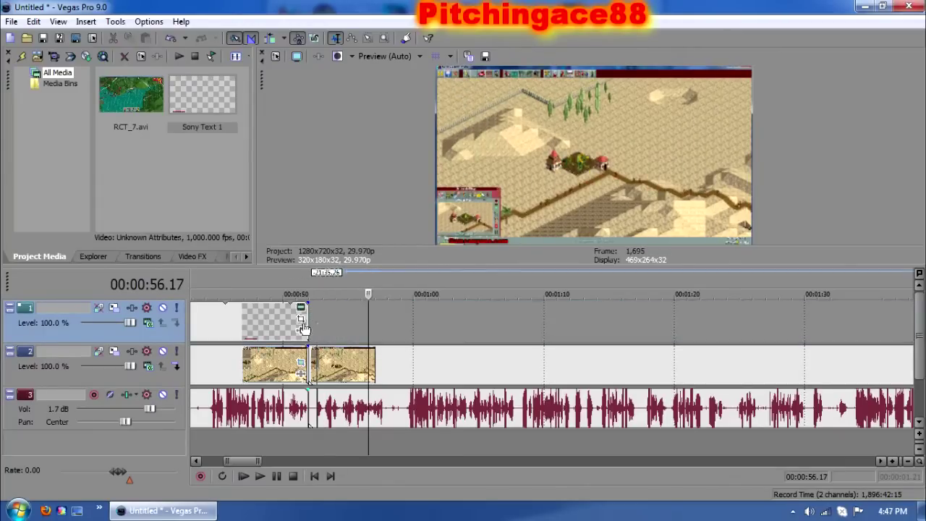
Drag the Sony Text event's right edge to the video end near 22:26, then briefly check its Pan/Crop.
{"action": "left_click_drag", "start_coordinate": [304, 329], "coordinate": [908, 330]}
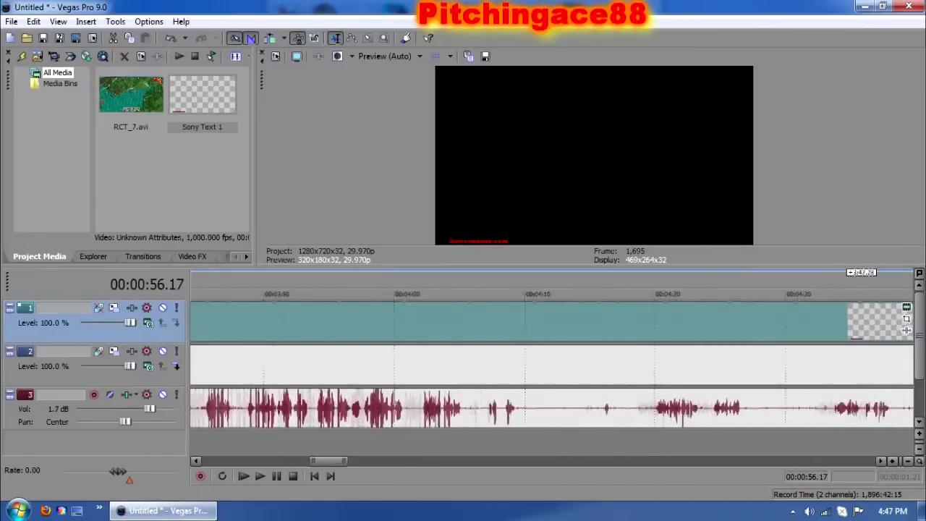
{"action": "left_click_drag", "start_coordinate": [909, 330], "coordinate": [739, 330]}
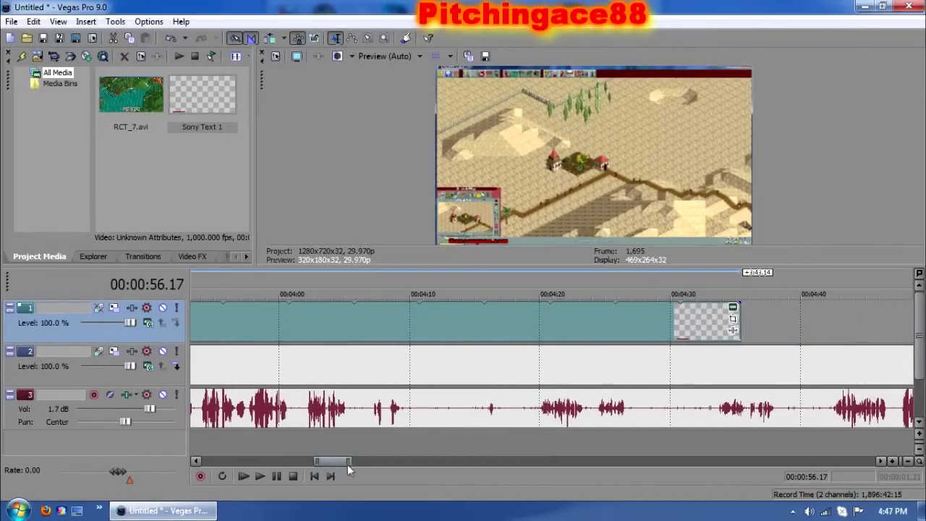
{"action": "left_click_drag", "start_coordinate": [348, 463], "coordinate": [730, 467]}
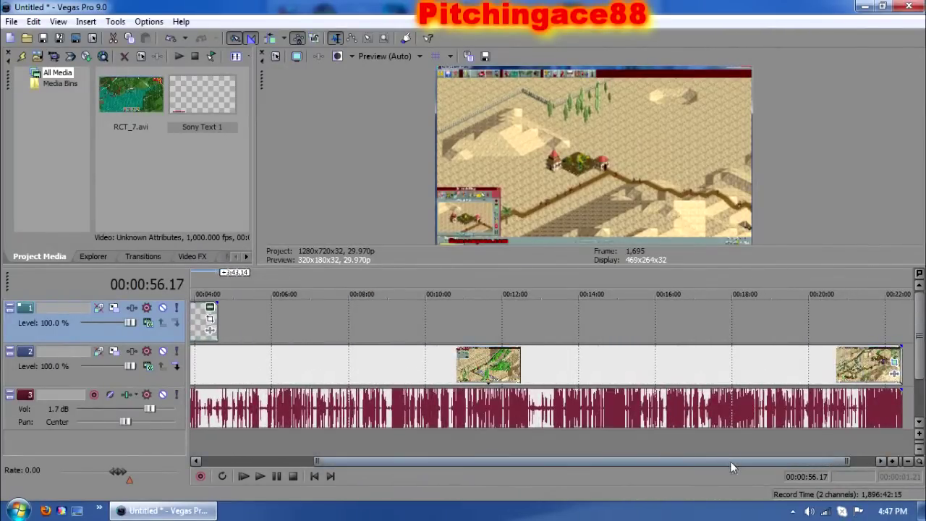
{"action": "left_click_drag", "start_coordinate": [584, 463], "coordinate": [474, 463]}
{"action": "left_click_drag", "start_coordinate": [362, 312], "coordinate": [773, 343]}
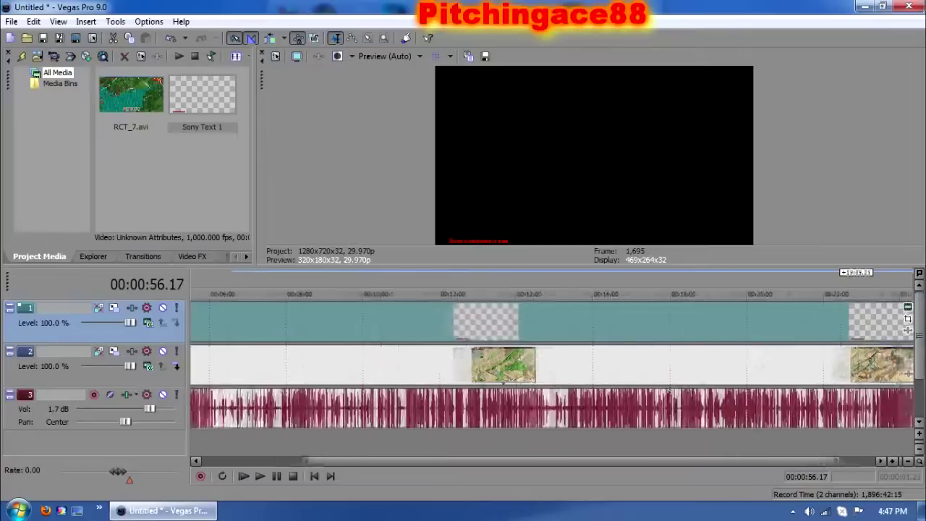
{"action": "left_click", "coordinate": [771, 330]}
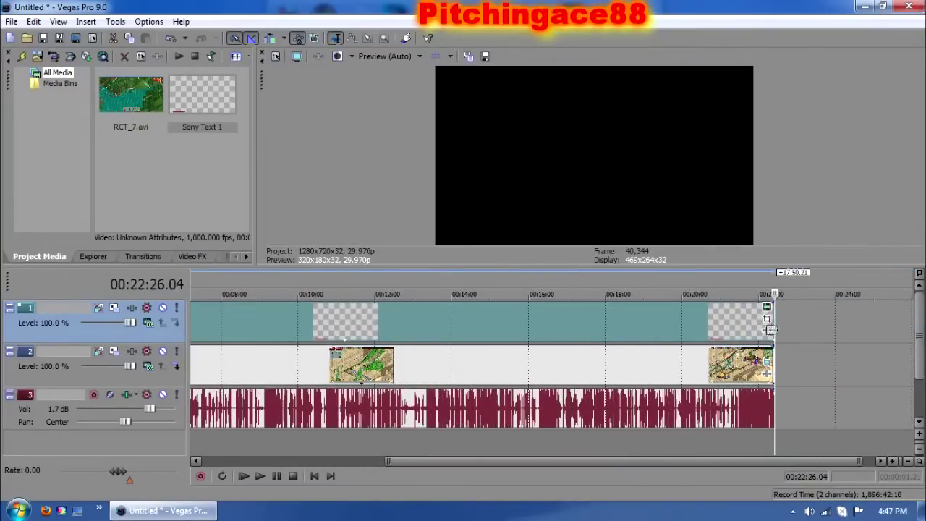
{"action": "left_click", "coordinate": [766, 322]}
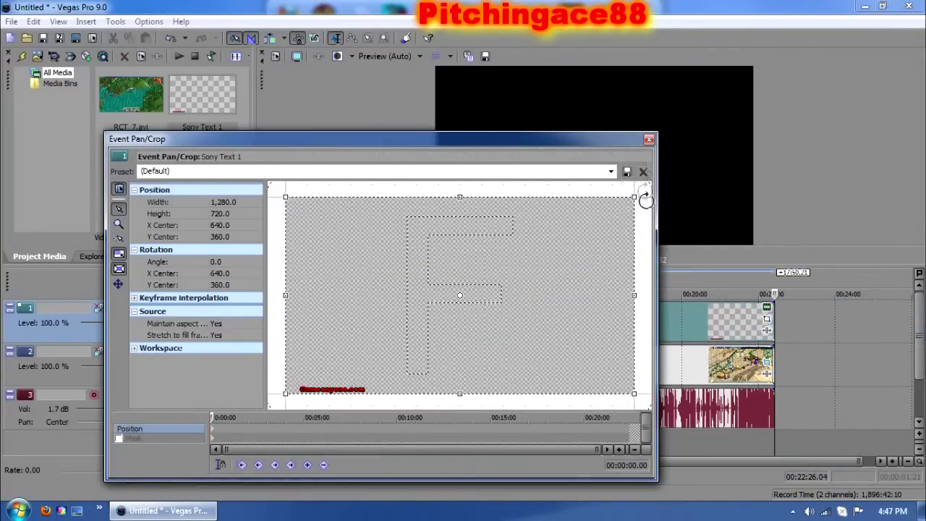
{"action": "left_click", "coordinate": [648, 139]}
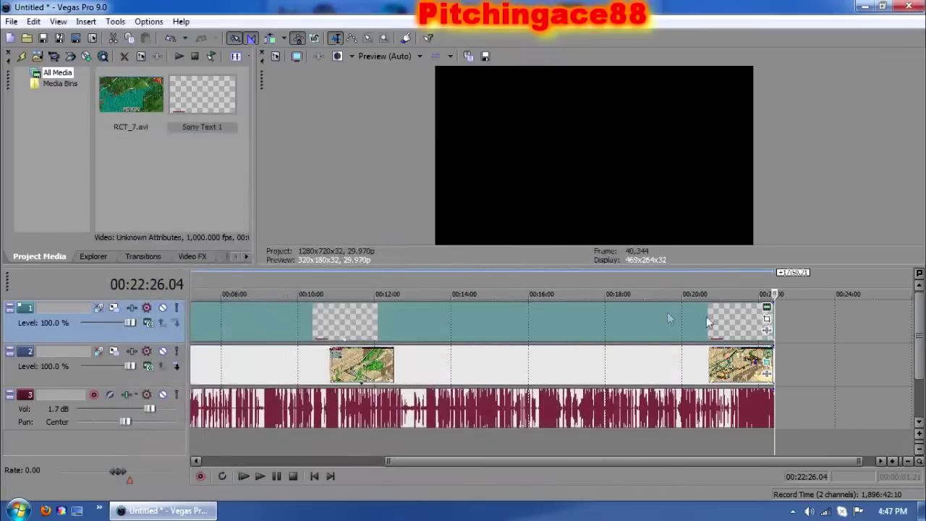
Reopen the watermark's Sony Text settings, try the 'watermark' preset, then return to 'RE4 test'.
{"action": "left_click", "coordinate": [767, 309]}
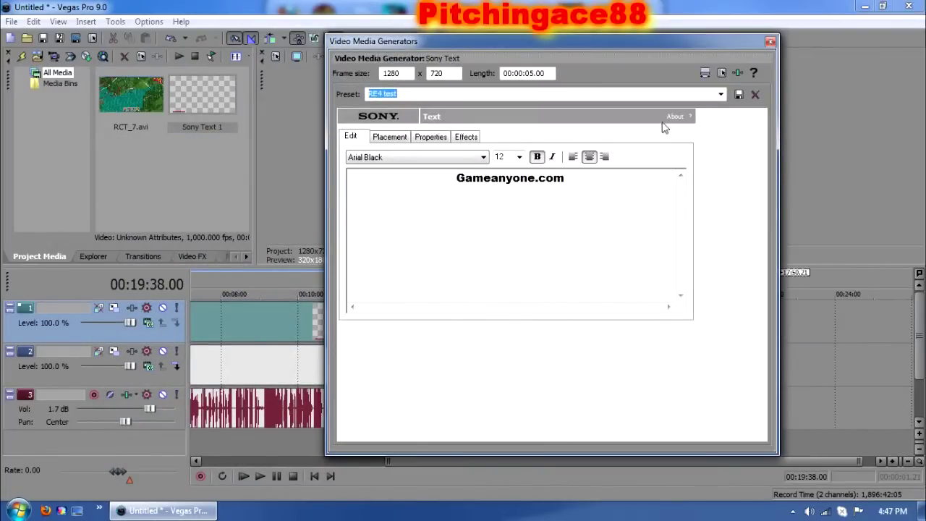
{"action": "left_click", "coordinate": [720, 96]}
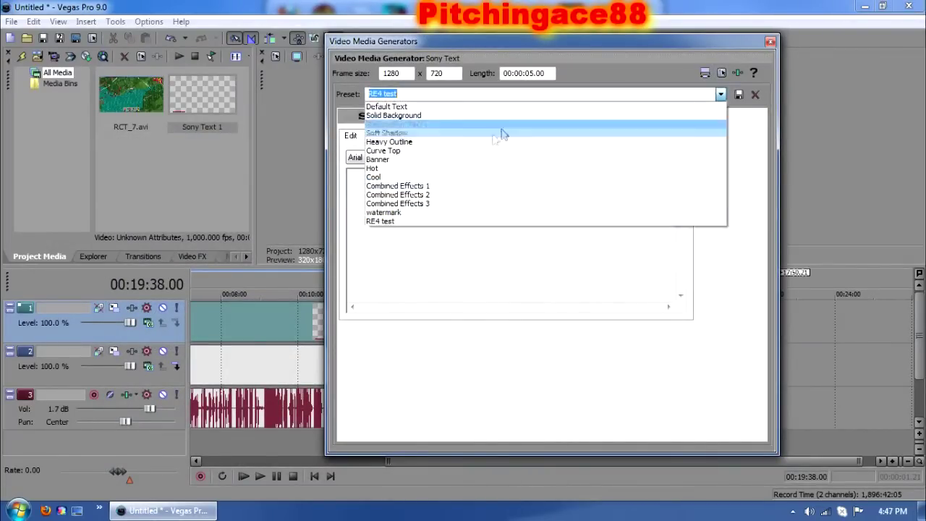
{"action": "left_click", "coordinate": [411, 213]}
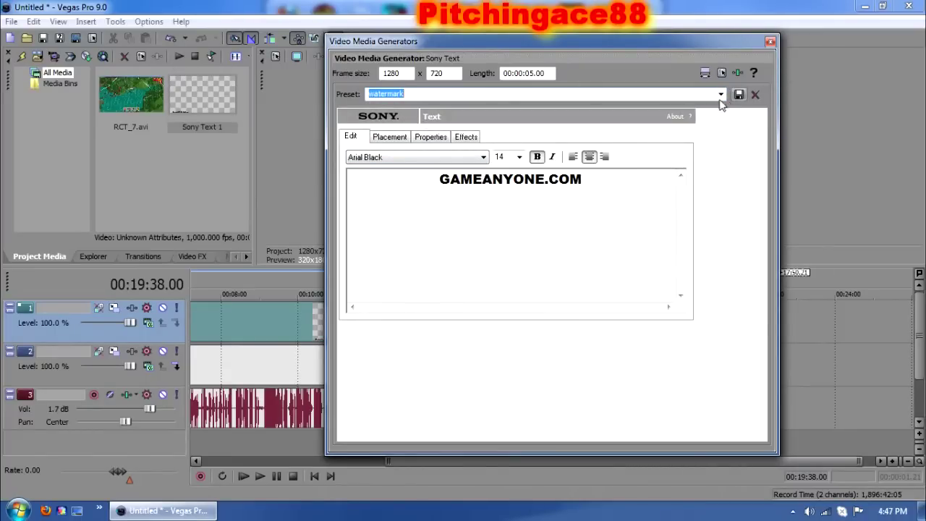
{"action": "left_click", "coordinate": [719, 101]}
{"action": "left_click", "coordinate": [378, 220]}
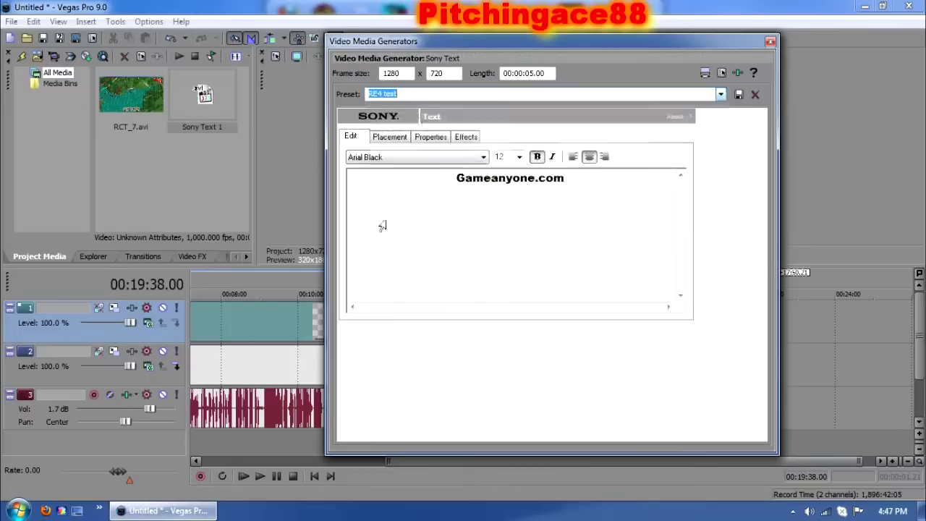
Apply the RCT pan/crop preset to the watermark and set Maintain aspect ratio to No.
{"action": "left_click", "coordinate": [770, 42]}
{"action": "left_click", "coordinate": [767, 320]}
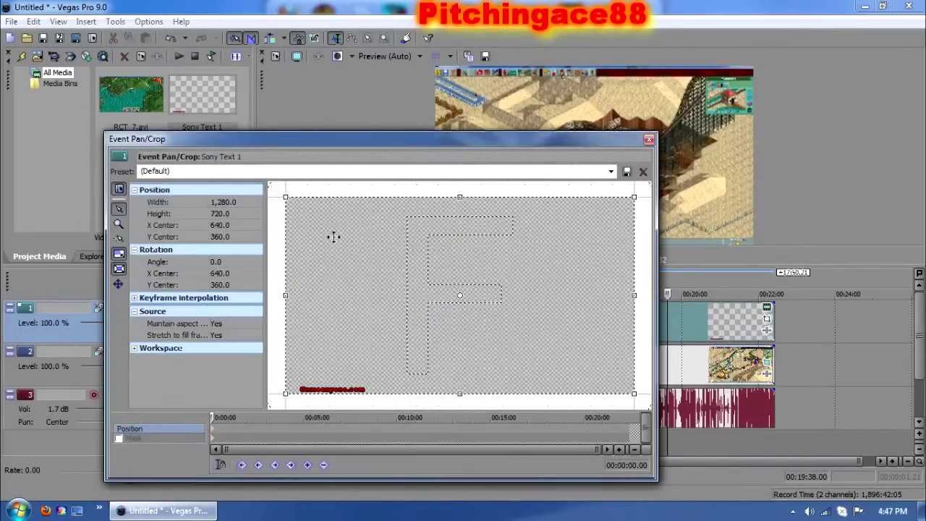
{"action": "left_click", "coordinate": [610, 172]}
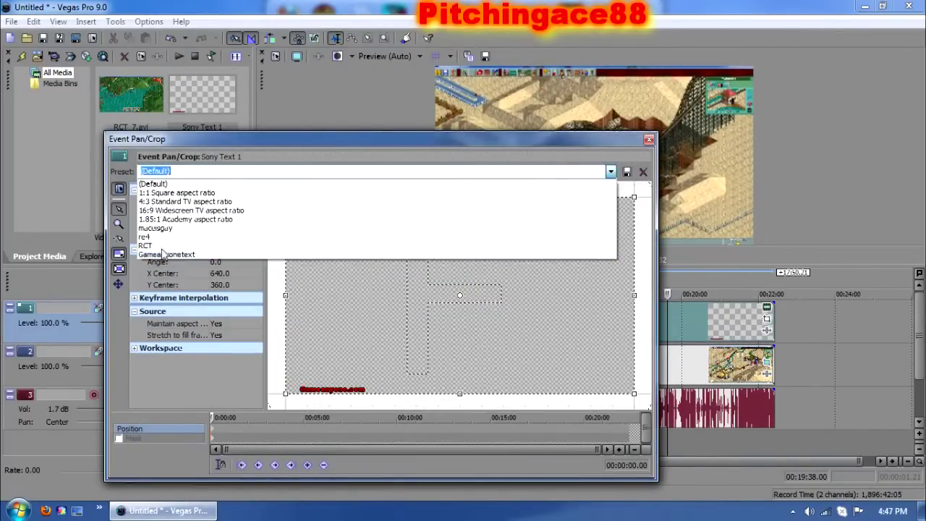
{"action": "left_click", "coordinate": [163, 251]}
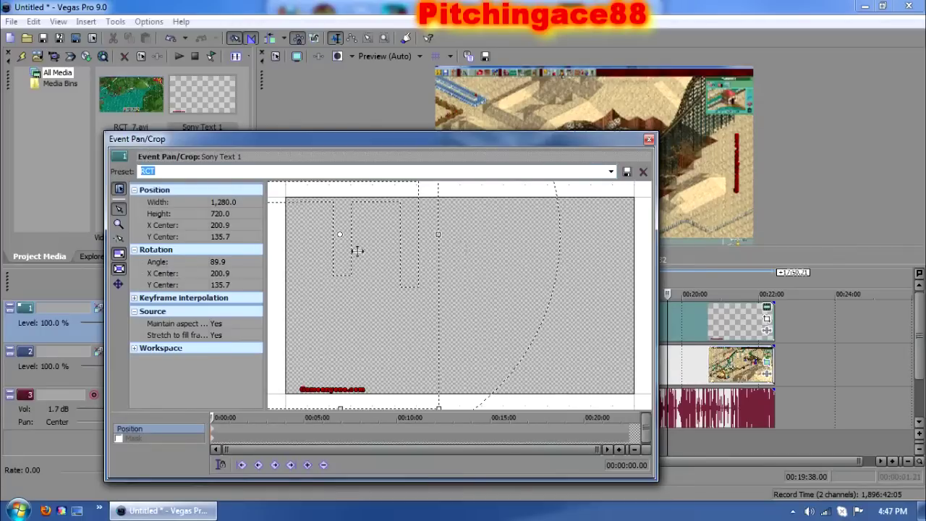
{"action": "left_click", "coordinate": [241, 320]}
{"action": "left_click", "coordinate": [233, 339]}
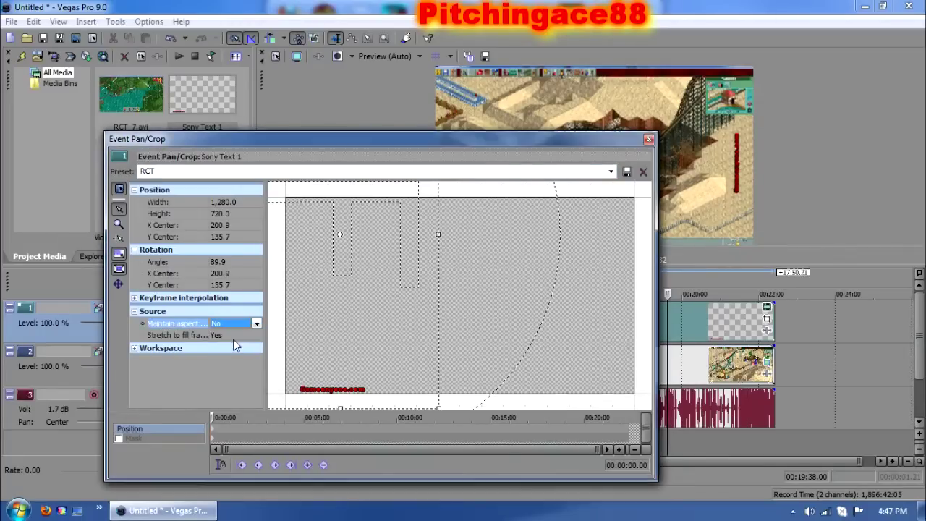
Reapply the RCT preset and nudge the frame so the text runs vertically along the right edge.
{"action": "left_click", "coordinate": [610, 171]}
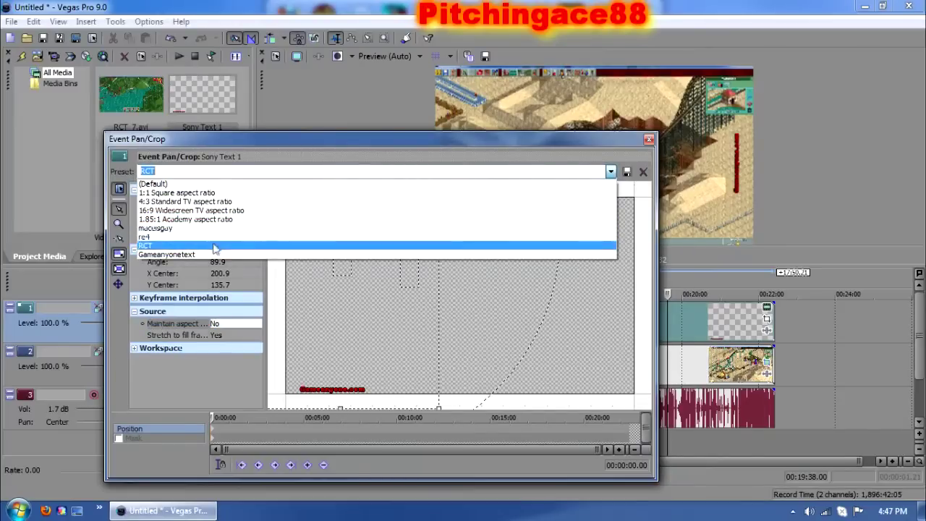
{"action": "left_click", "coordinate": [208, 210]}
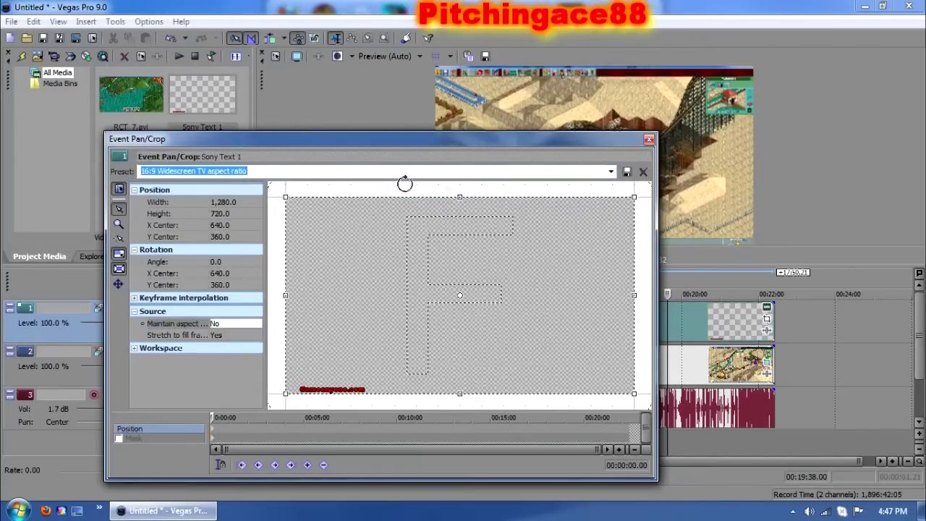
{"action": "left_click", "coordinate": [612, 171]}
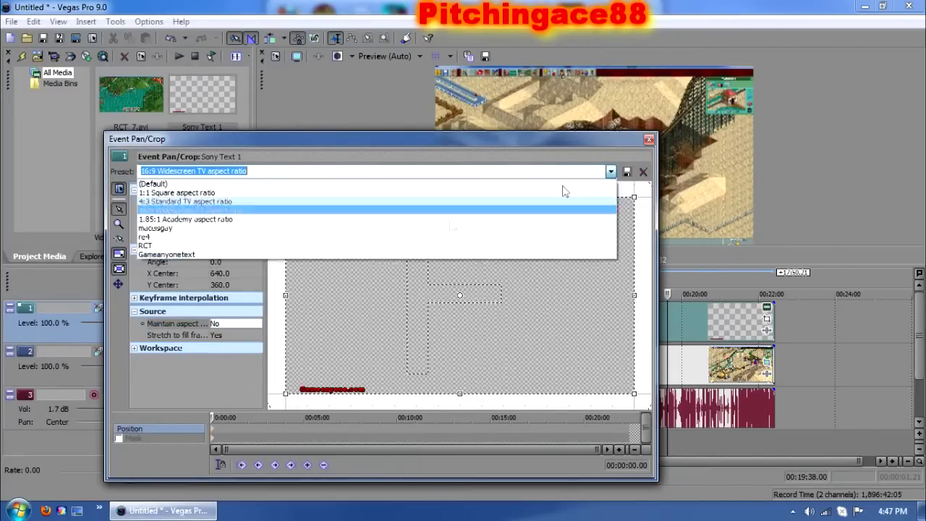
{"action": "left_click", "coordinate": [210, 245]}
{"action": "left_click_drag", "start_coordinate": [384, 288], "coordinate": [358, 289]}
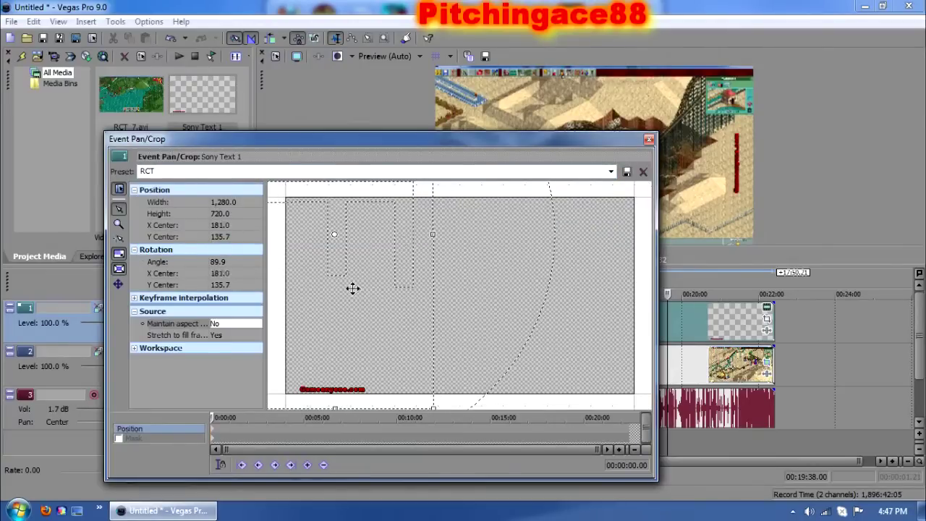
{"action": "mouse_move", "coordinate": [352, 289]}
{"action": "left_mouse_down"}
{"action": "mouse_move", "coordinate": [375, 286]}
{"action": "mouse_move", "coordinate": [376, 312]}
{"action": "mouse_move", "coordinate": [382, 273]}
{"action": "left_mouse_up"}
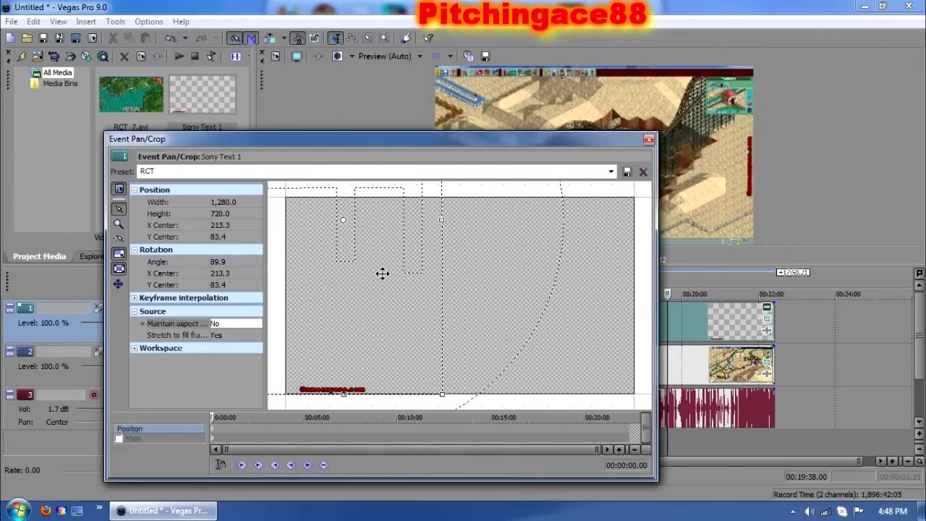
{"action": "left_click", "coordinate": [649, 139]}
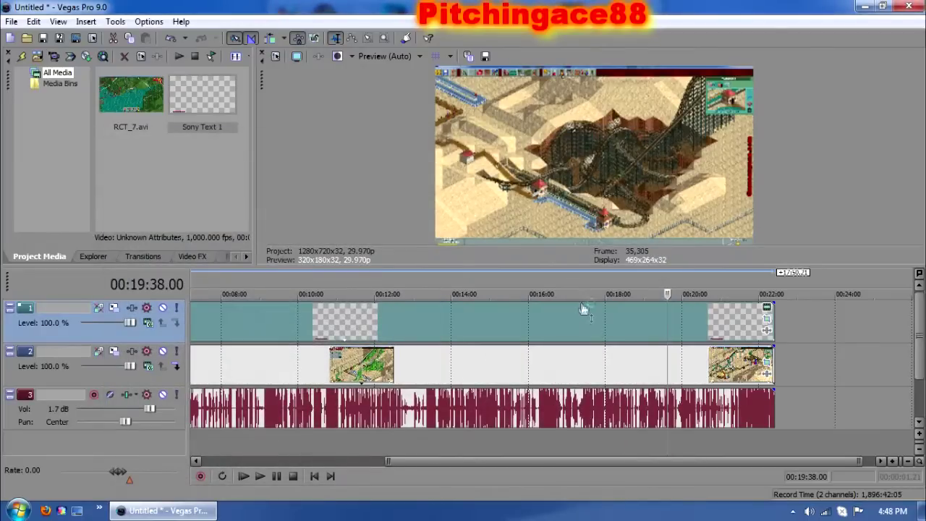
Adjust track 1's opacity line until the watermark reads 62% opacity.
{"action": "left_click_drag", "start_coordinate": [583, 309], "coordinate": [582, 328]}
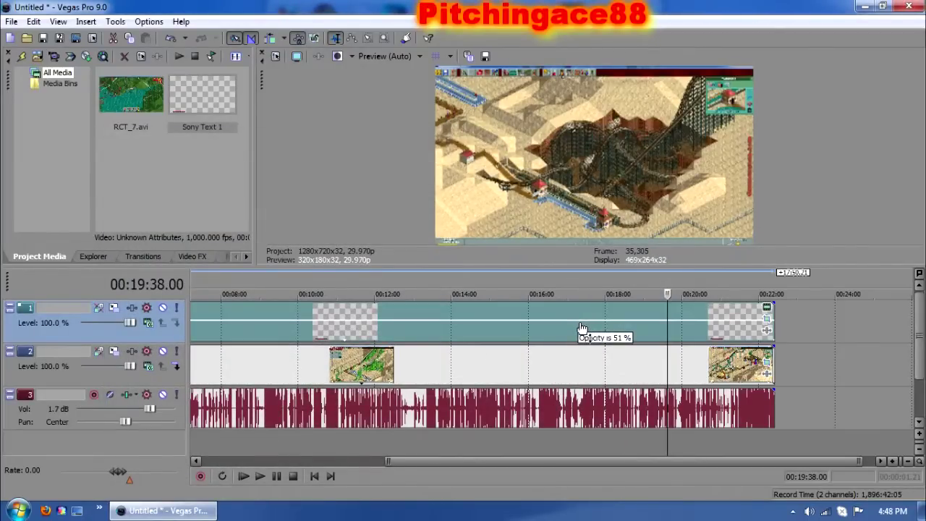
{"action": "left_click_drag", "start_coordinate": [582, 328], "coordinate": [587, 324]}
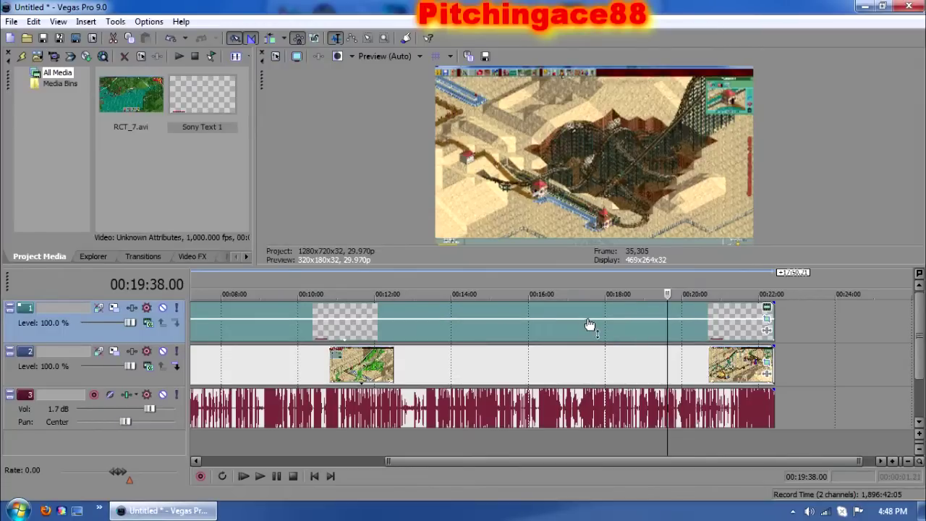
{"action": "left_click_drag", "start_coordinate": [587, 324], "coordinate": [587, 320]}
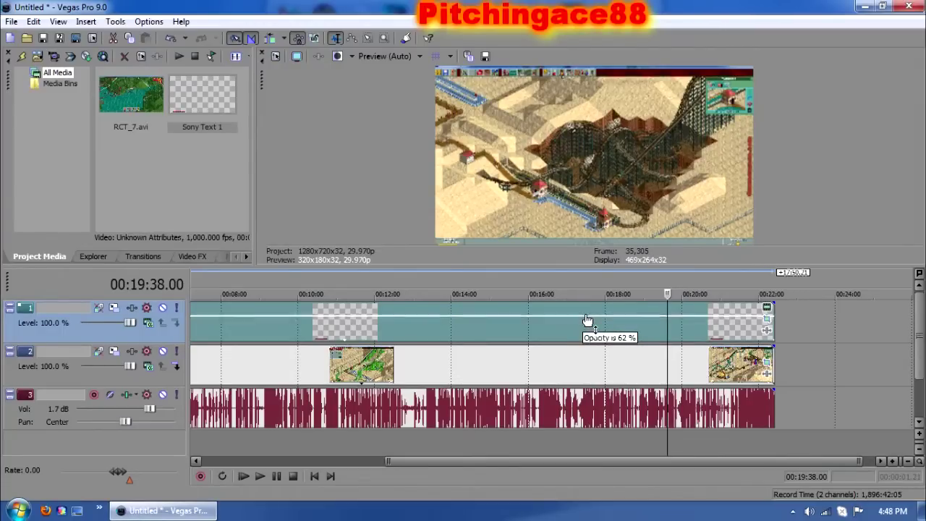
{"action": "left_click_drag", "start_coordinate": [629, 463], "coordinate": [351, 445]}
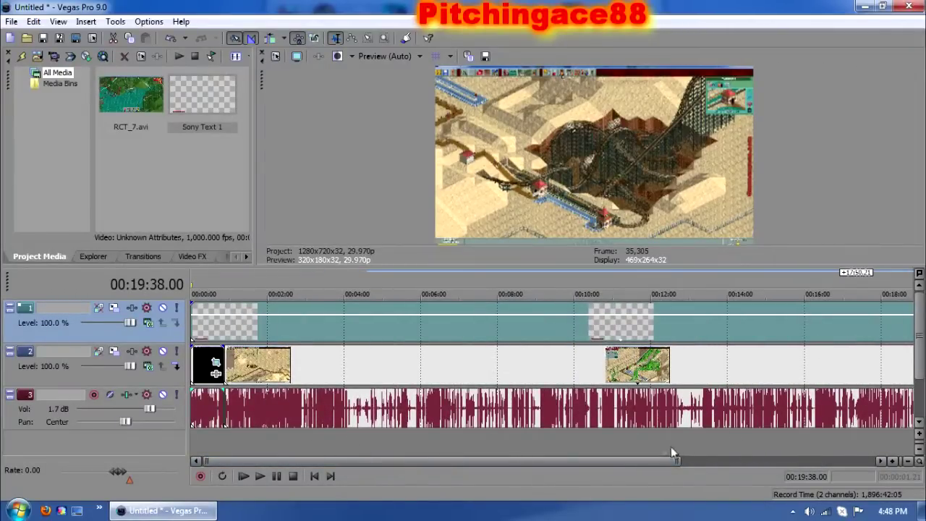
Play the project from about 4:05, zooming in and jumping ahead to around 4:17.
{"action": "left_click", "coordinate": [348, 433]}
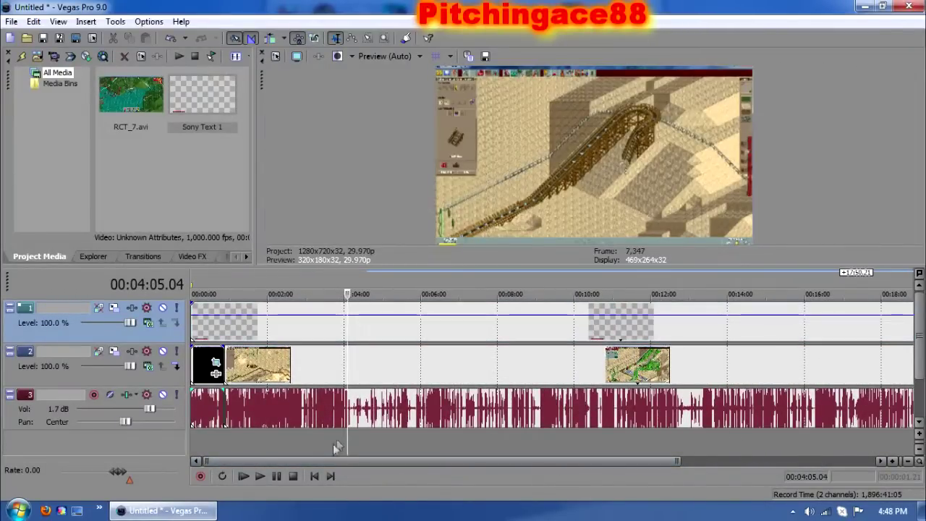
{"action": "left_click", "coordinate": [258, 475]}
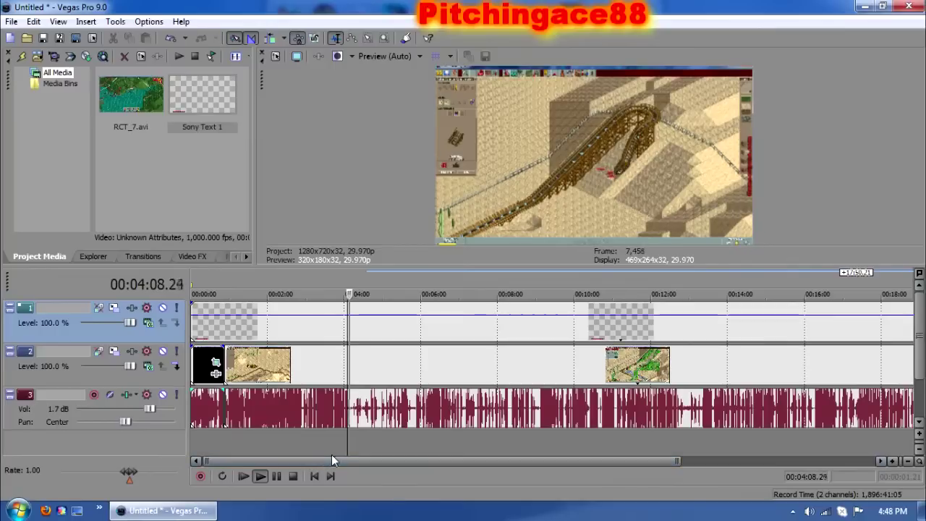
{"action": "scroll", "coordinate": [346, 362], "scroll_direction": "up", "scroll_amount": 3}
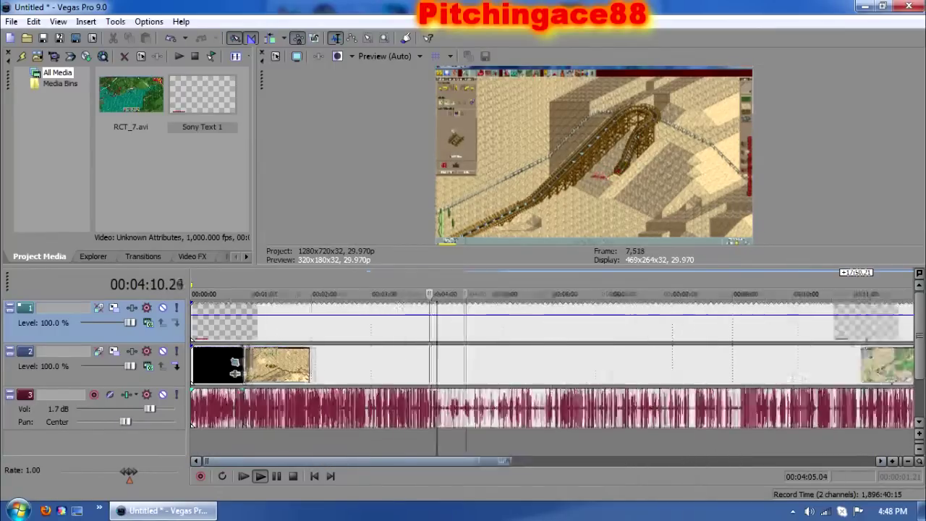
{"action": "scroll", "coordinate": [346, 362], "scroll_direction": "up", "scroll_amount": 3}
{"action": "scroll", "coordinate": [346, 361], "scroll_direction": "up", "scroll_amount": 3}
{"action": "left_click_drag", "start_coordinate": [278, 461], "coordinate": [350, 463]}
{"action": "left_click", "coordinate": [467, 443]}
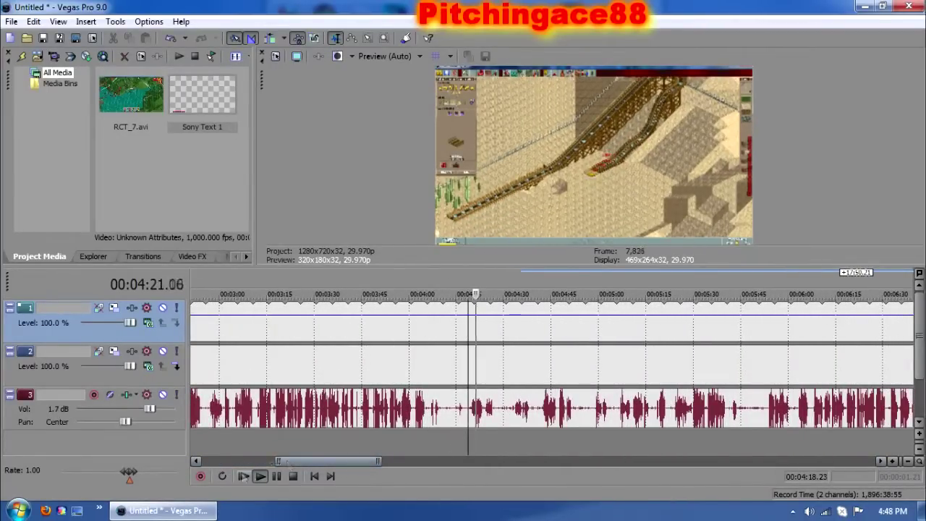
Stop playback and split the clips at both ends of the silence around 4:10–4:15.
{"action": "key", "text": "Return"}
{"action": "left_click", "coordinate": [465, 436]}
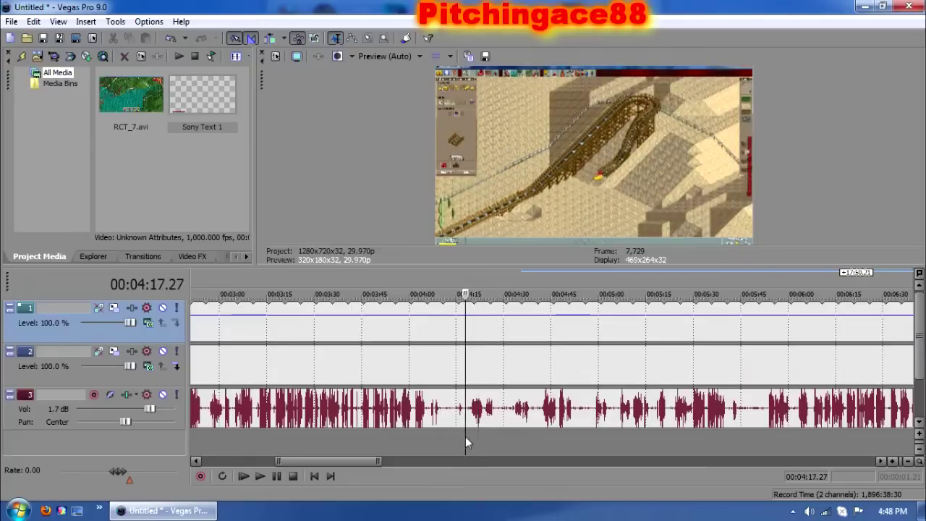
{"action": "left_click", "coordinate": [467, 439]}
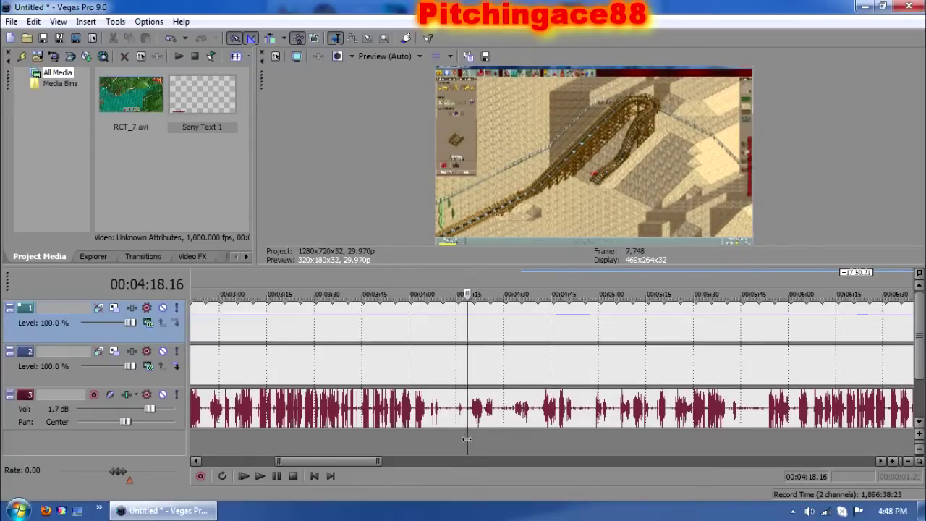
{"action": "key", "text": "ctrl+z"}
{"action": "key", "text": "ctrl+z"}
{"action": "left_click", "coordinate": [450, 434]}
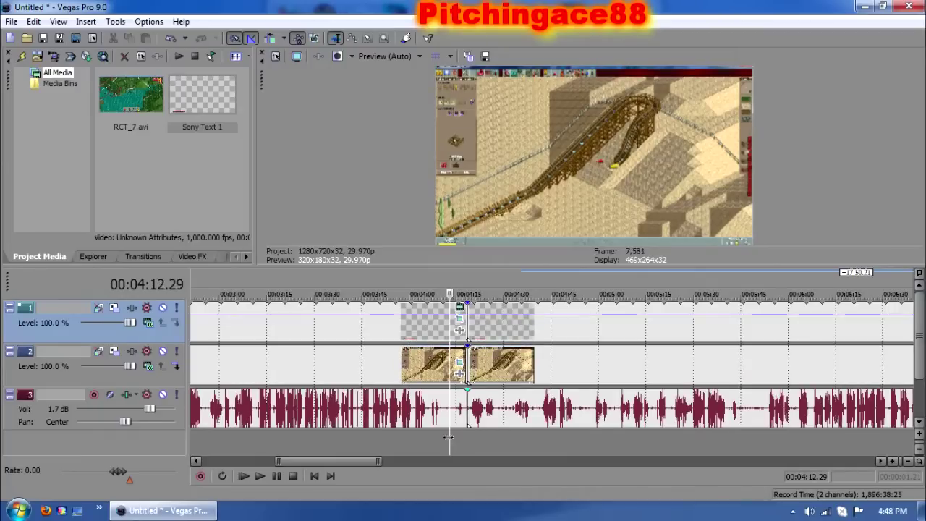
{"action": "left_click", "coordinate": [444, 437]}
{"action": "key", "text": "ctrl+z"}
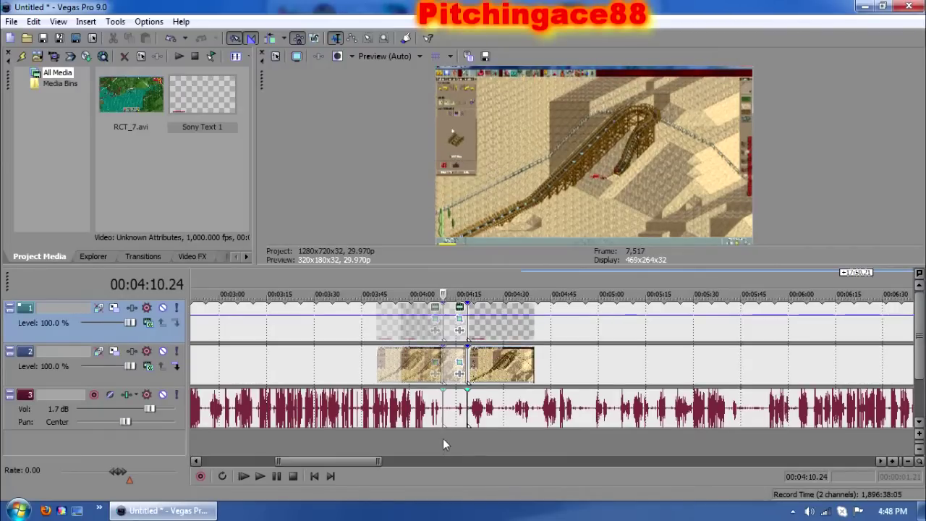
Delete the silent middle piece, slide the later events left, and replay across the cut.
{"action": "left_click", "coordinate": [450, 331]}
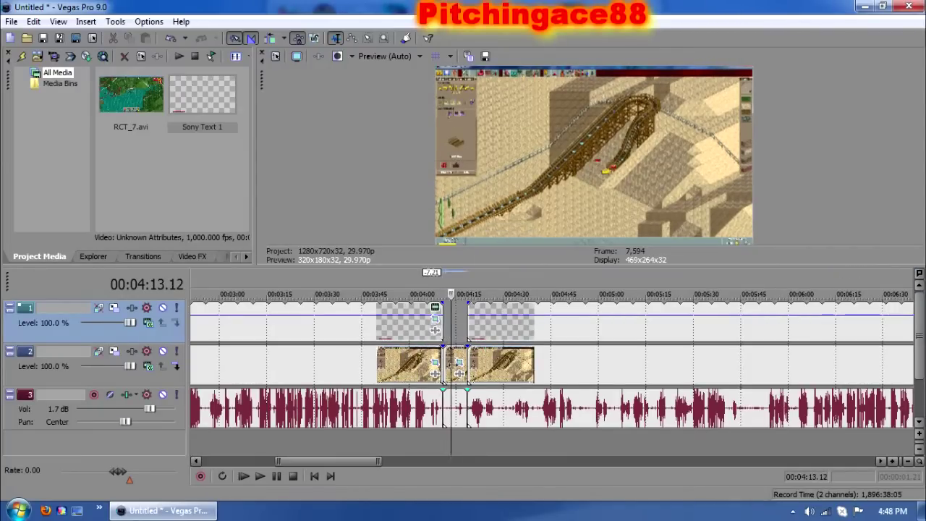
{"action": "left_click", "coordinate": [454, 366]}
{"action": "key", "text": "Delete"}
{"action": "left_click", "coordinate": [526, 325]}
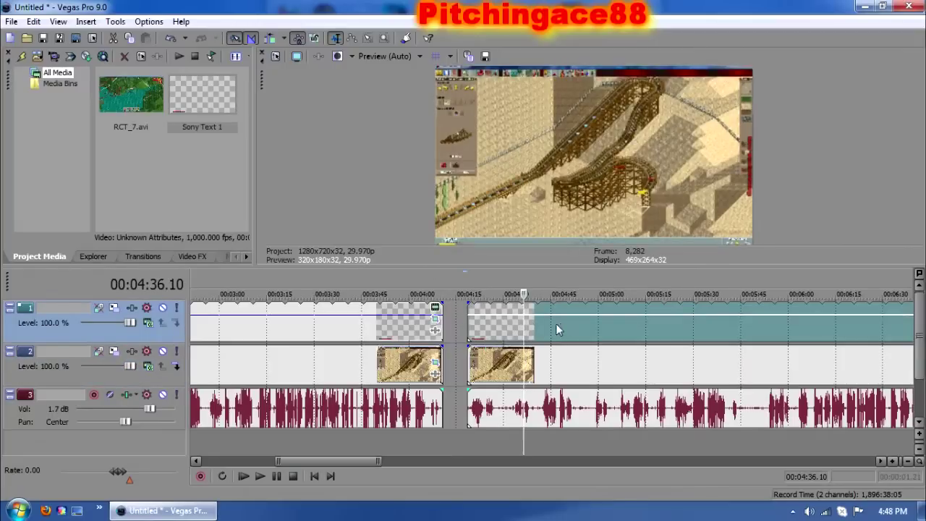
{"action": "left_click_drag", "start_coordinate": [556, 323], "coordinate": [535, 324]}
{"action": "left_click", "coordinate": [618, 373]}
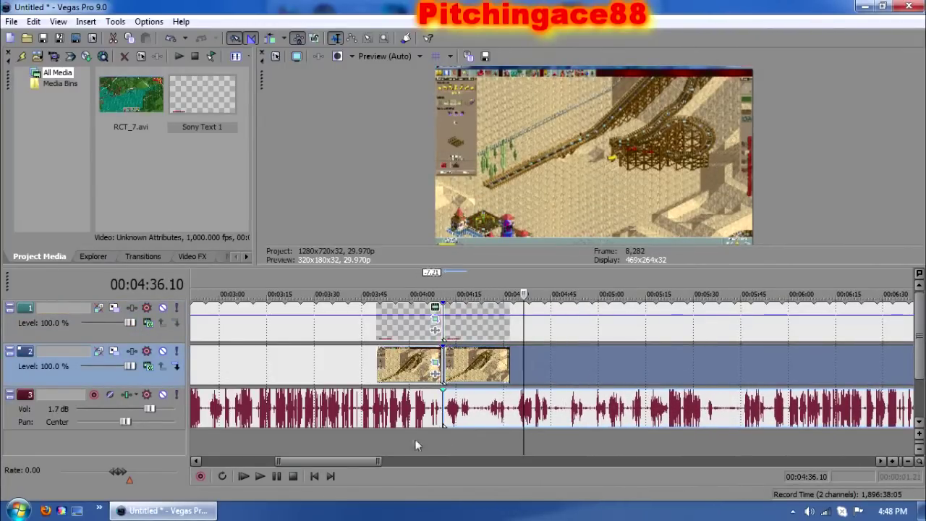
{"action": "left_click", "coordinate": [440, 439]}
{"action": "left_click", "coordinate": [260, 478]}
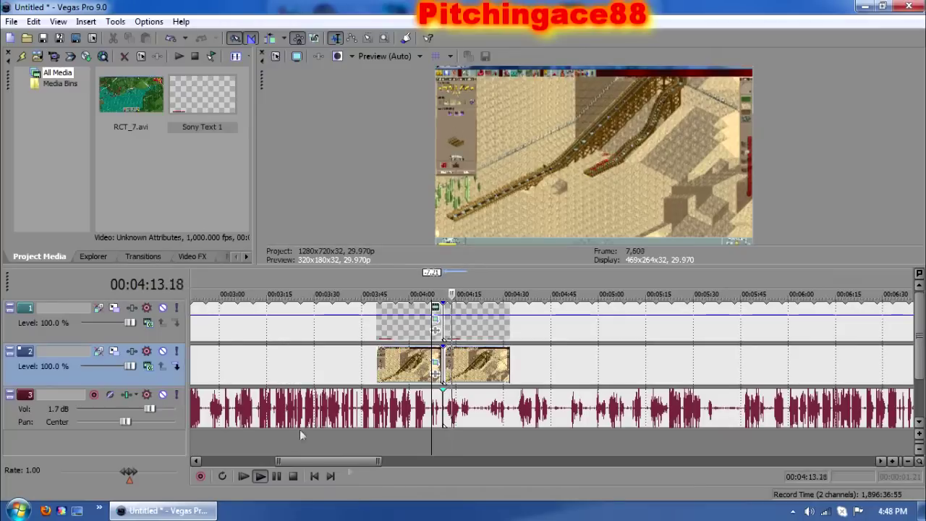
Scroll to the project end near 22:15, then play from about 21:00 and 16:05.
{"action": "left_click_drag", "start_coordinate": [344, 465], "coordinate": [678, 468]}
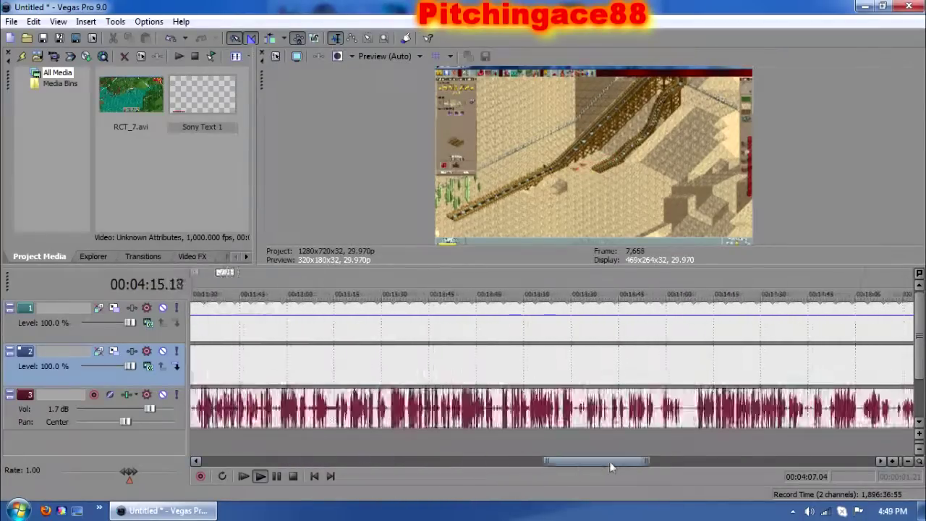
{"action": "left_click_drag", "start_coordinate": [678, 468], "coordinate": [756, 455]}
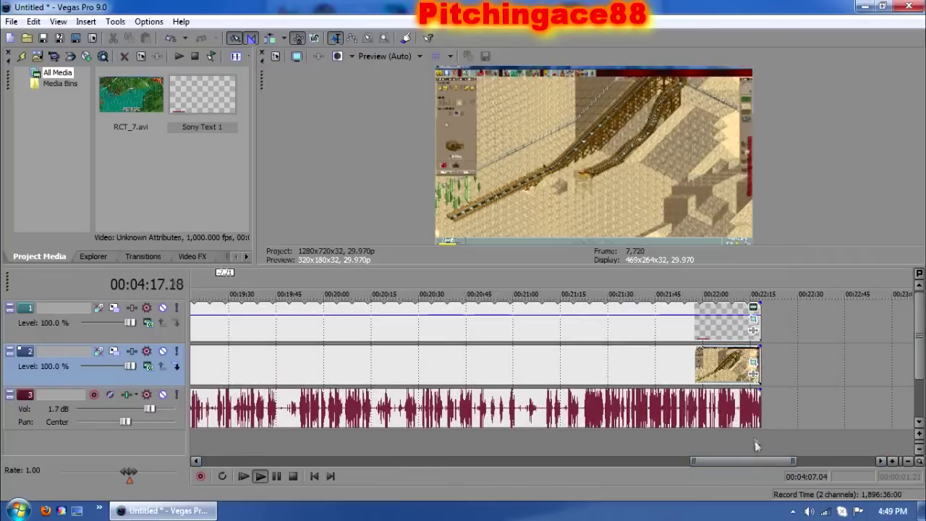
{"action": "left_click", "coordinate": [751, 437]}
{"action": "left_click_drag", "start_coordinate": [745, 461], "coordinate": [740, 461]}
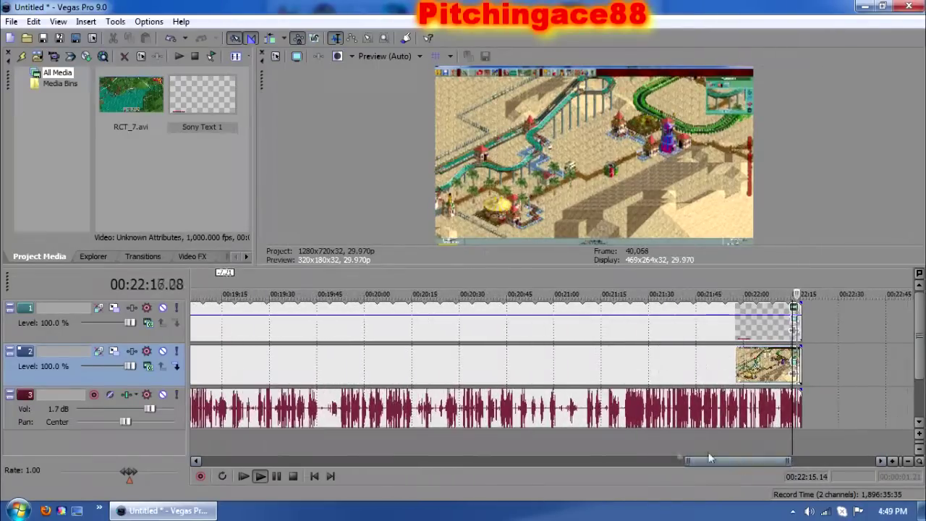
{"action": "left_click", "coordinate": [547, 438]}
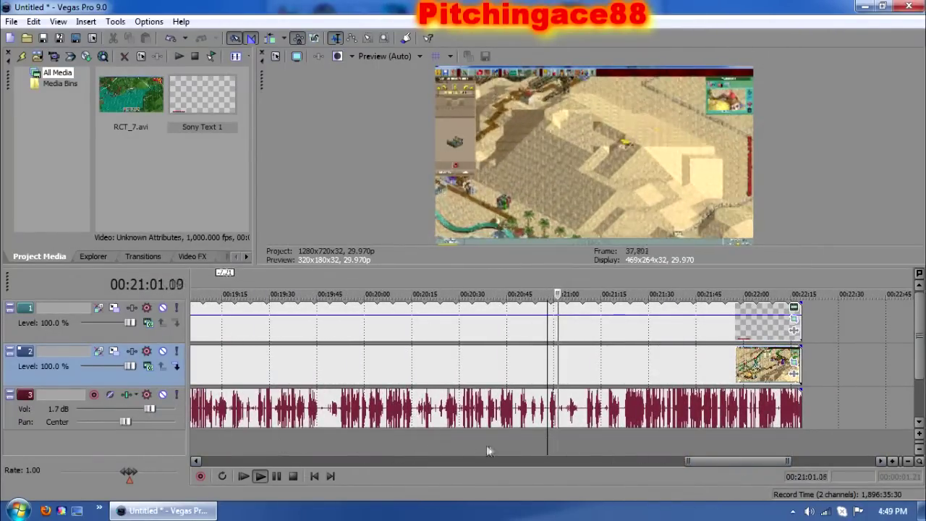
{"action": "mouse_move", "coordinate": [721, 461]}
{"action": "left_mouse_down"}
{"action": "mouse_move", "coordinate": [577, 461]}
{"action": "mouse_move", "coordinate": [593, 462]}
{"action": "left_mouse_up"}
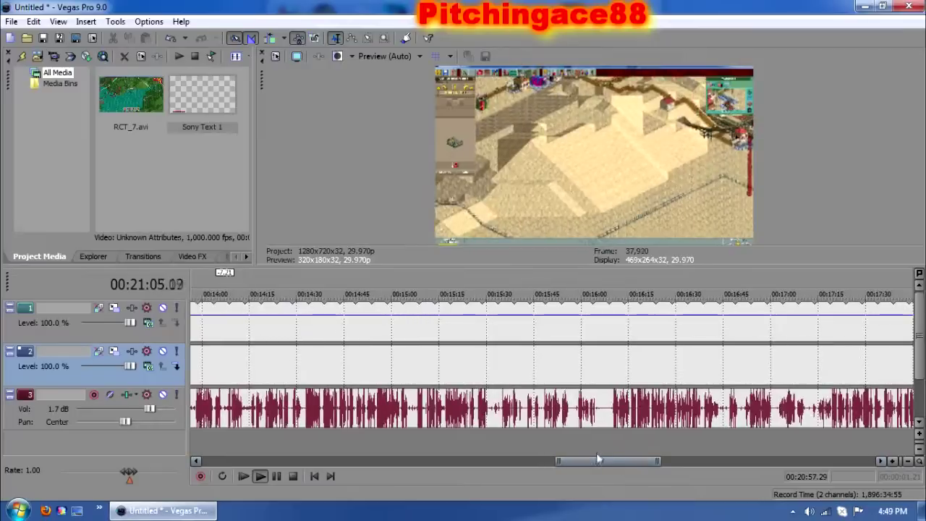
{"action": "left_click", "coordinate": [597, 454]}
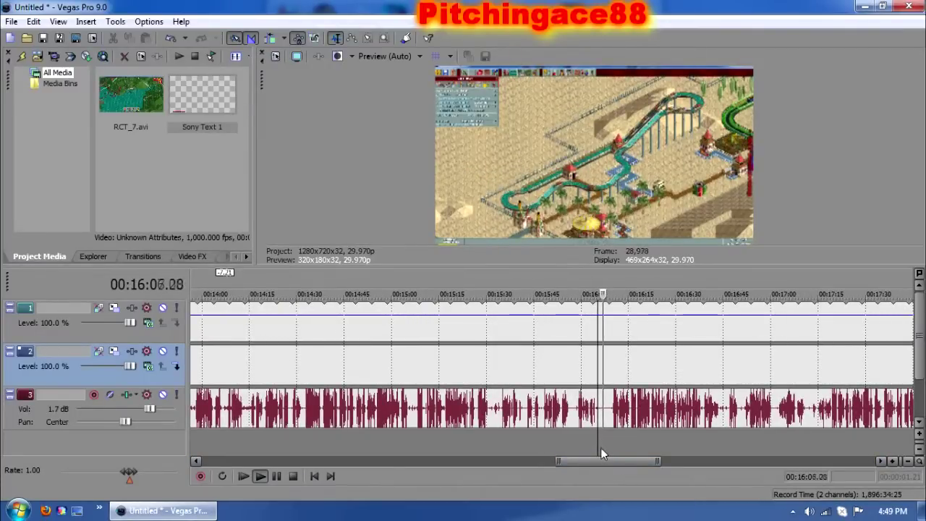
Split the clips around the silence at 16:06, undoing the first misplaced splits.
{"action": "key", "text": "ctrl+z"}
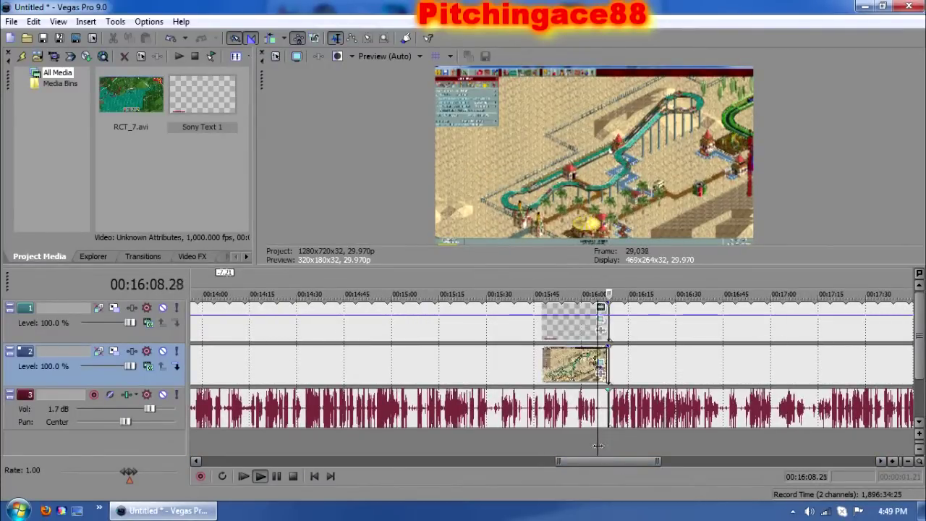
{"action": "key", "text": "ctrl+z"}
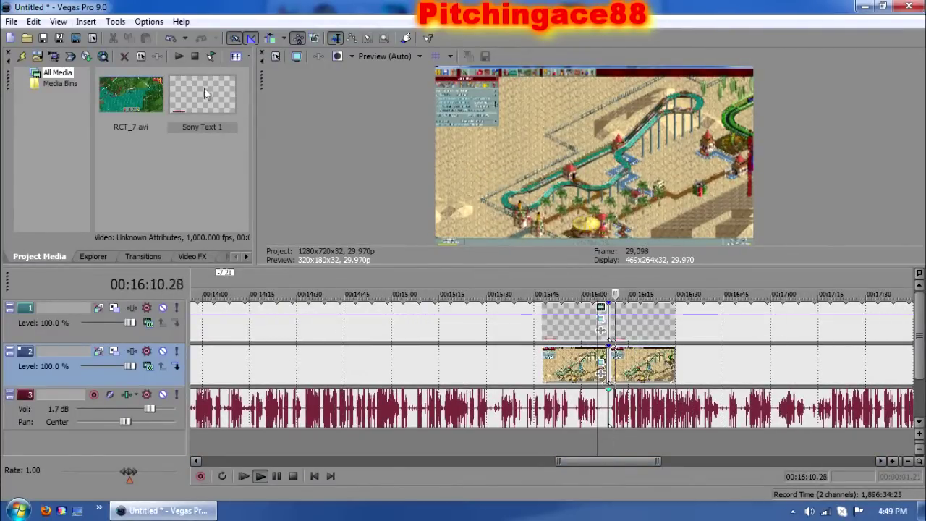
{"action": "left_click", "coordinate": [33, 21]}
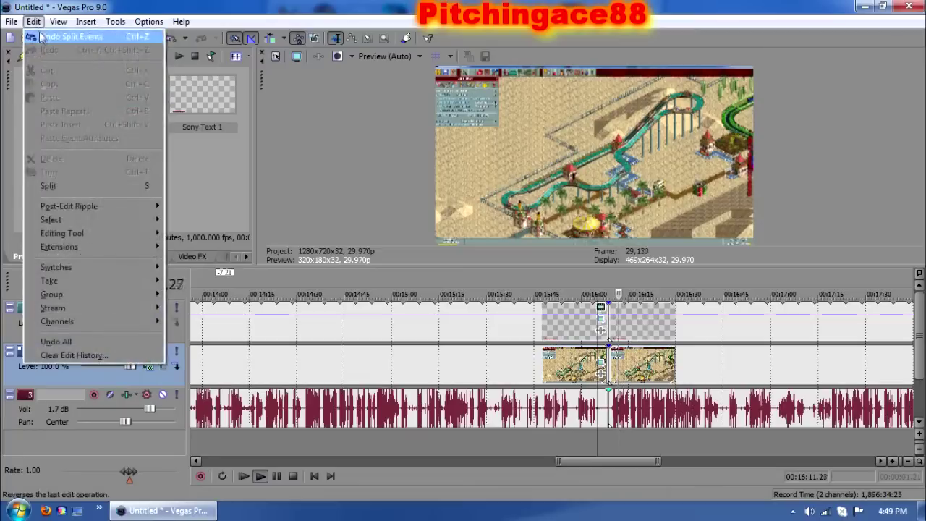
{"action": "left_click", "coordinate": [267, 470]}
{"action": "left_click", "coordinate": [611, 437]}
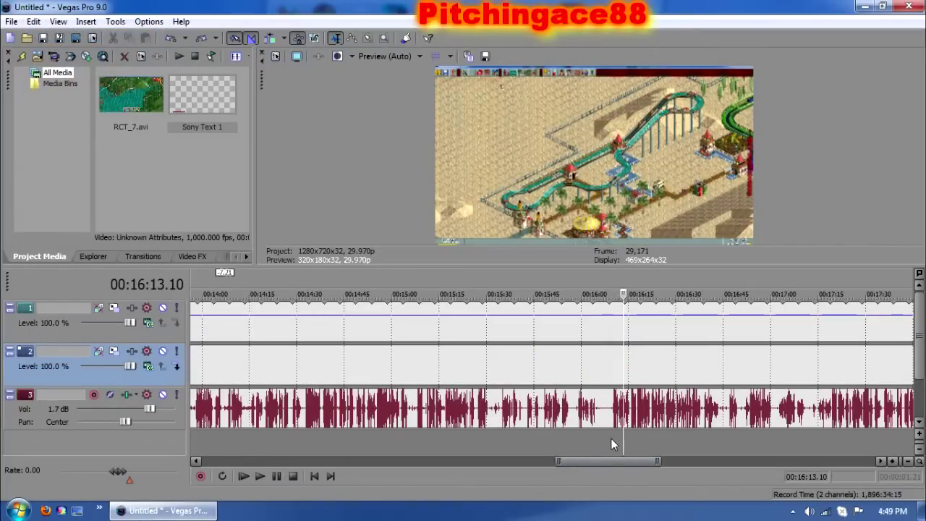
{"action": "key", "text": "ctrl+z"}
{"action": "key", "text": "ctrl+z"}
{"action": "left_click", "coordinate": [601, 440]}
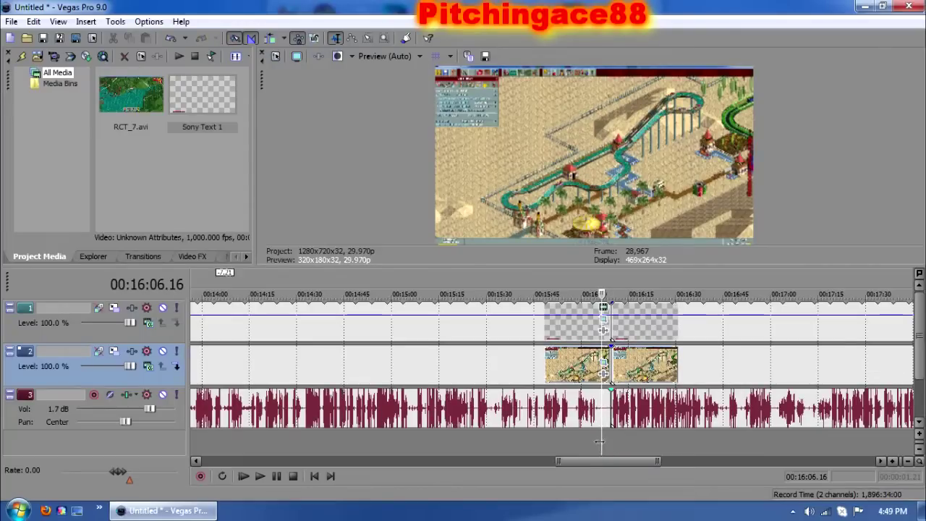
{"action": "left_click", "coordinate": [599, 442]}
{"action": "key", "text": "ctrl+z"}
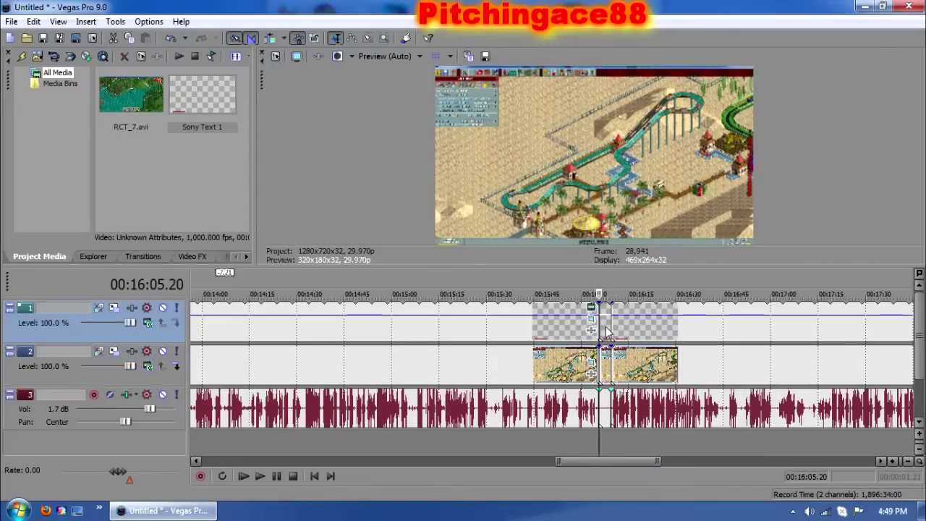
Remove the silent piece and slide the later events left to close the gap.
{"action": "left_click", "coordinate": [606, 334]}
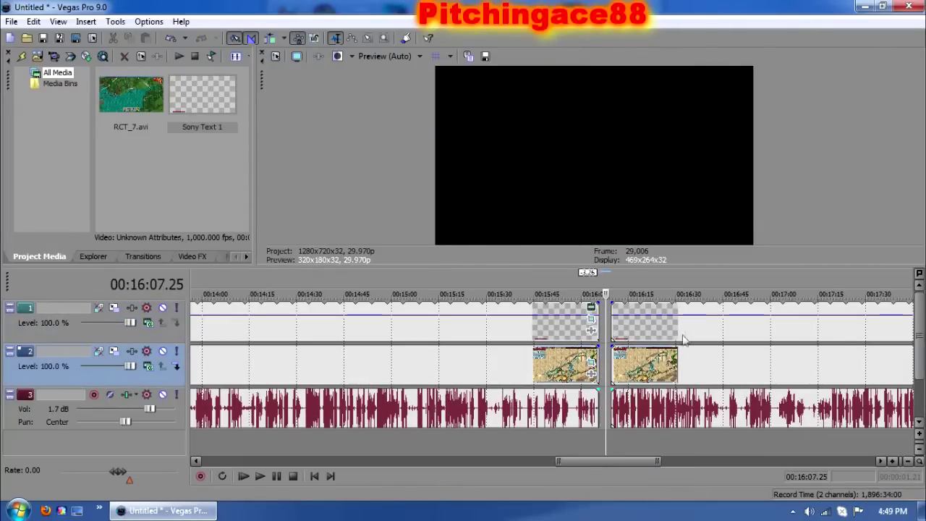
{"action": "left_click", "coordinate": [683, 337]}
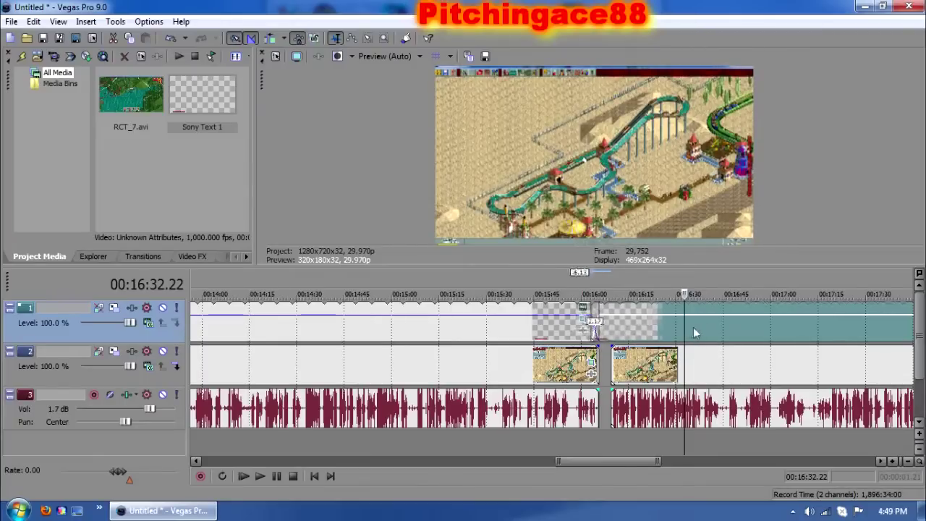
{"action": "left_click", "coordinate": [715, 363]}
{"action": "key", "text": "ctrl+z"}
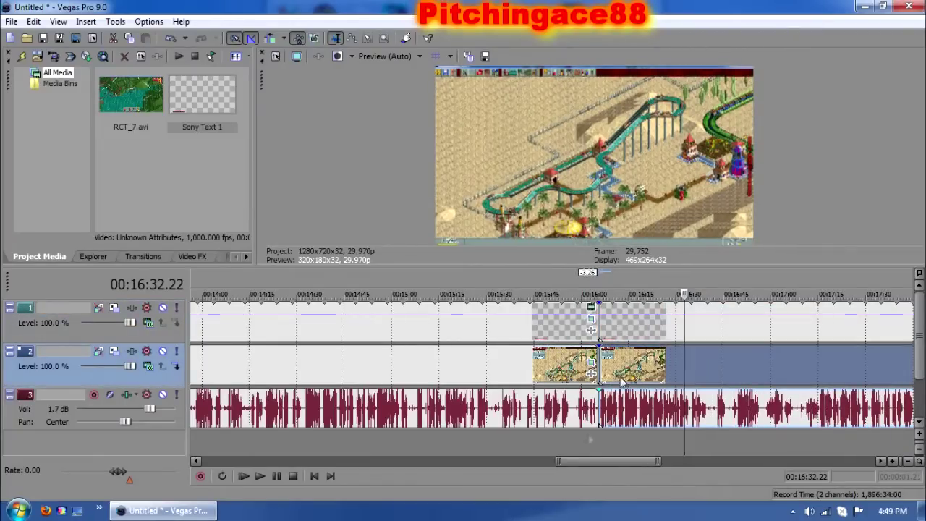
{"action": "left_click_drag", "start_coordinate": [583, 460], "coordinate": [411, 457]}
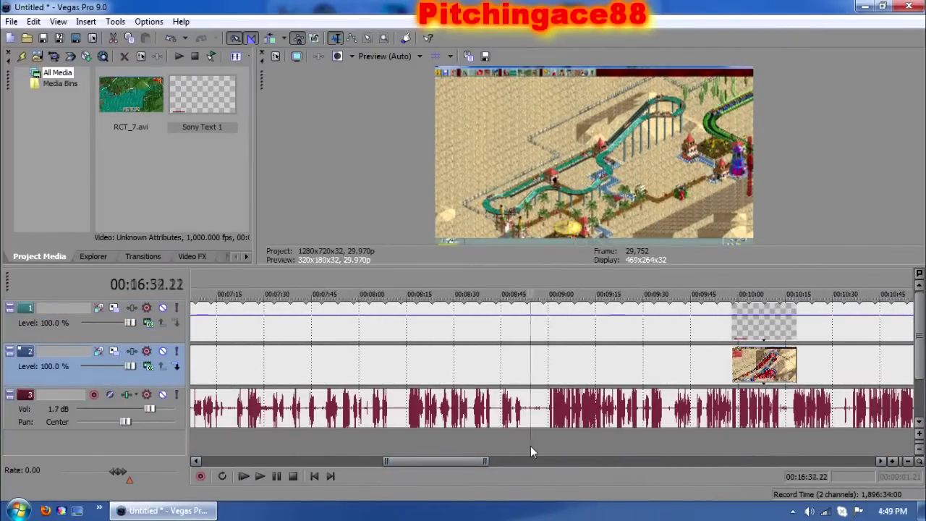
Split the clips at both ends of the silence between about 8:52 and 8:59.
{"action": "left_click", "coordinate": [530, 445]}
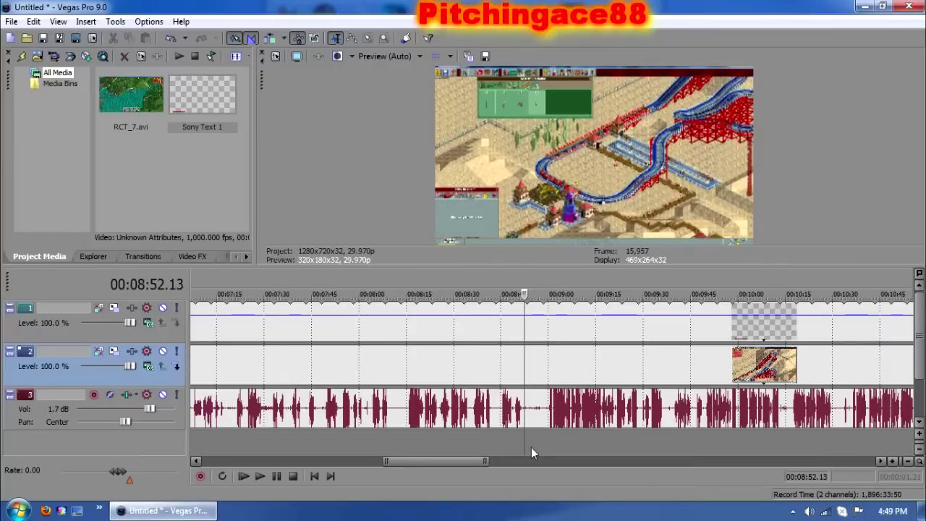
{"action": "key", "text": "ctrl+z"}
{"action": "key", "text": "ctrl+z"}
{"action": "left_click", "coordinate": [542, 435]}
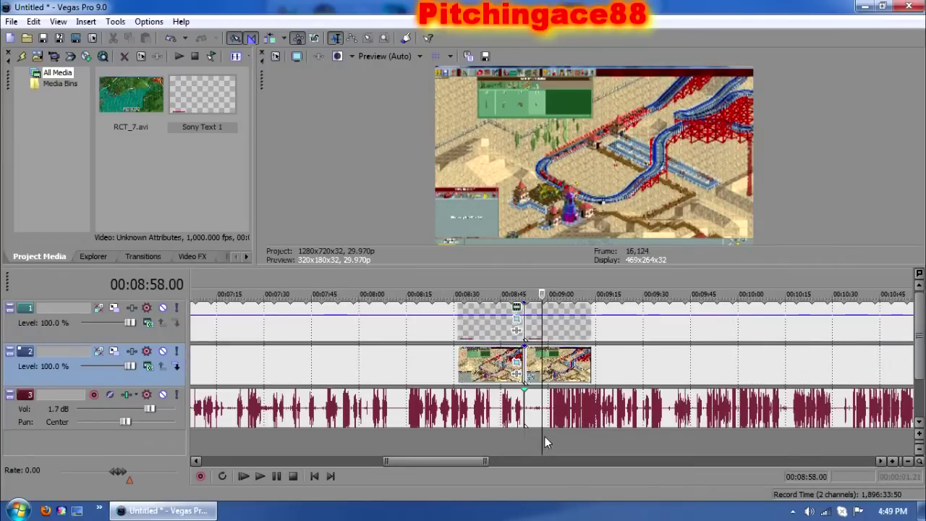
{"action": "left_click", "coordinate": [547, 442]}
{"action": "key", "text": "ctrl+v"}
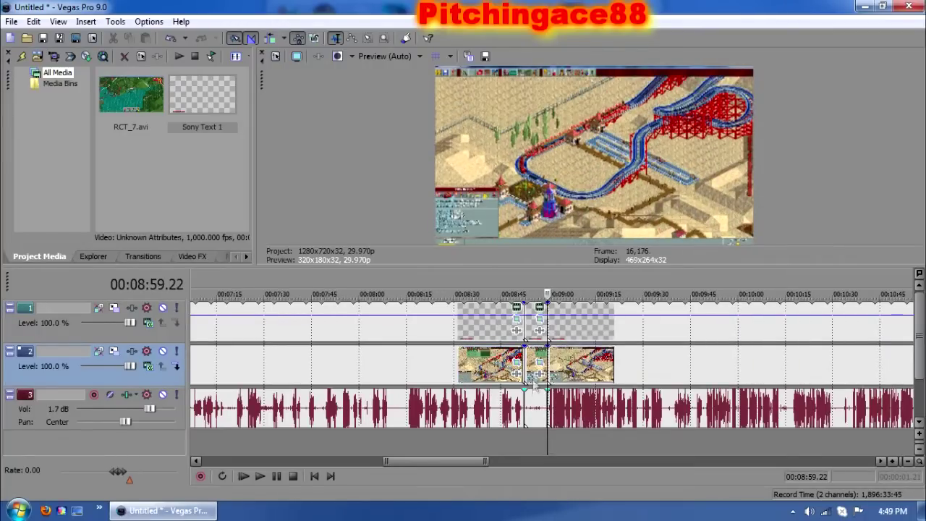
{"action": "left_click", "coordinate": [536, 362]}
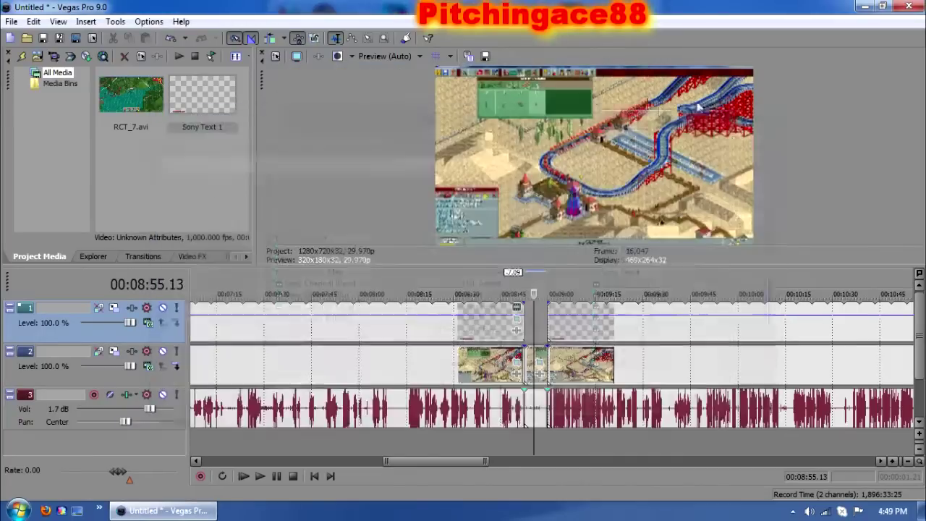
{"action": "left_click", "coordinate": [756, 116]}
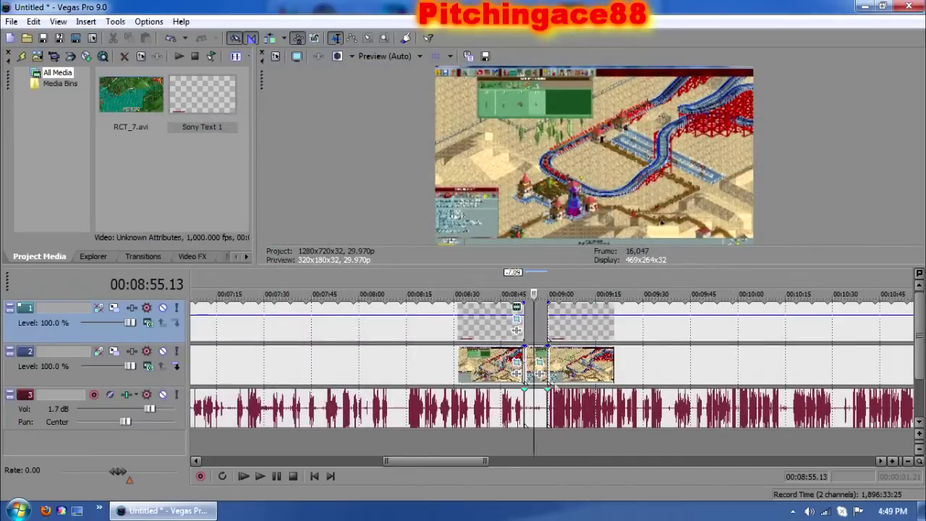
Delete the silent piece before 9:00 and scroll to the project end.
{"action": "left_click", "coordinate": [530, 365]}
{"action": "key", "text": "Delete"}
{"action": "left_click", "coordinate": [639, 333]}
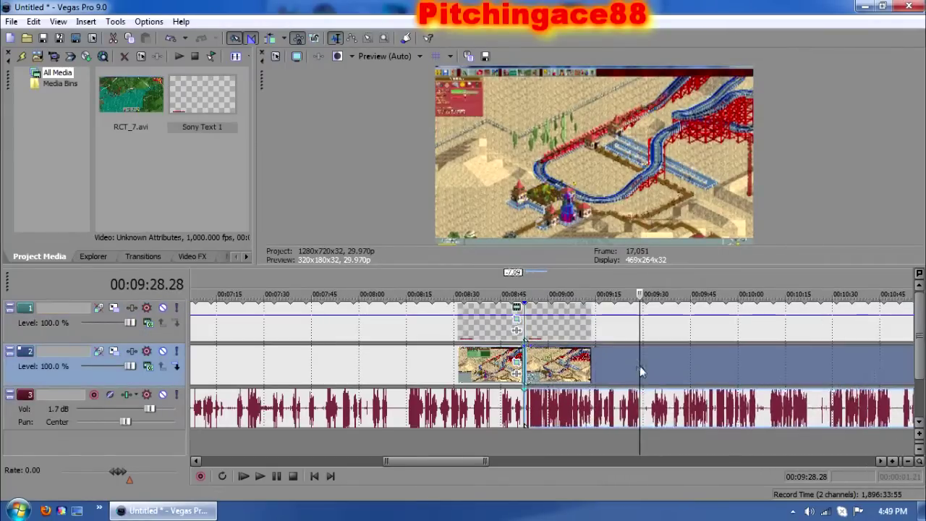
{"action": "left_click_drag", "start_coordinate": [453, 460], "coordinate": [755, 463]}
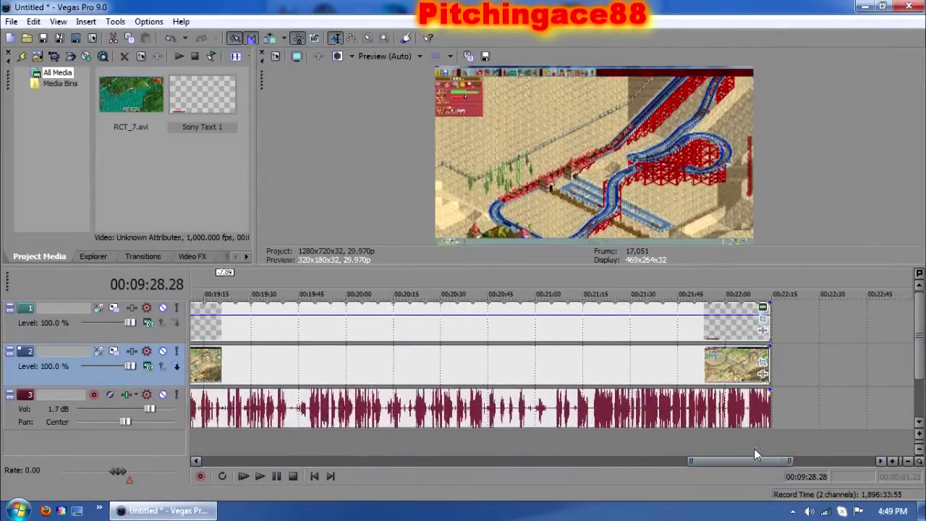
{"action": "left_click", "coordinate": [753, 448]}
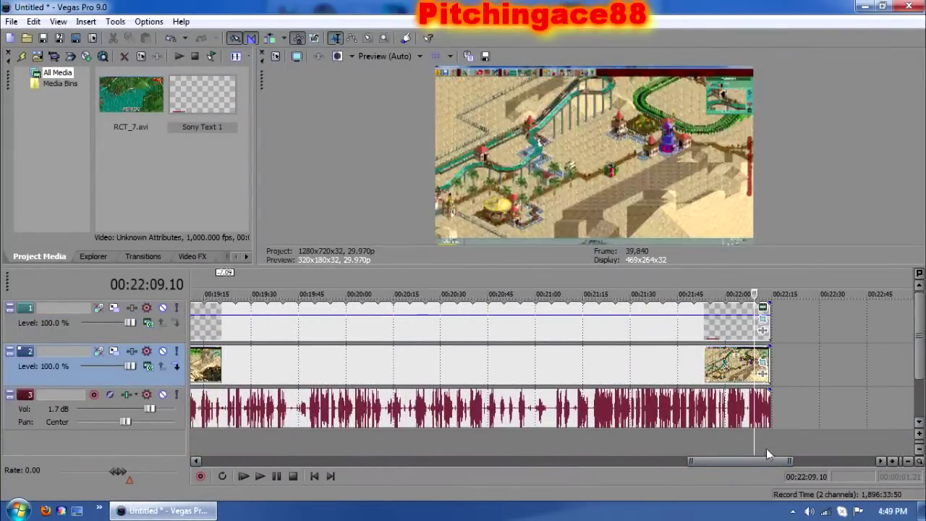
{"action": "left_click_drag", "start_coordinate": [754, 463], "coordinate": [358, 452]}
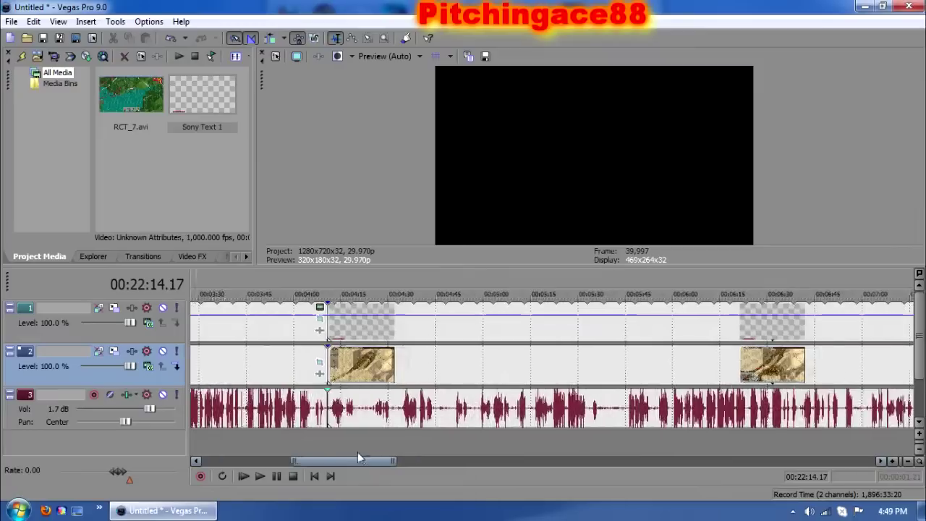
{"action": "left_click", "coordinate": [605, 447]}
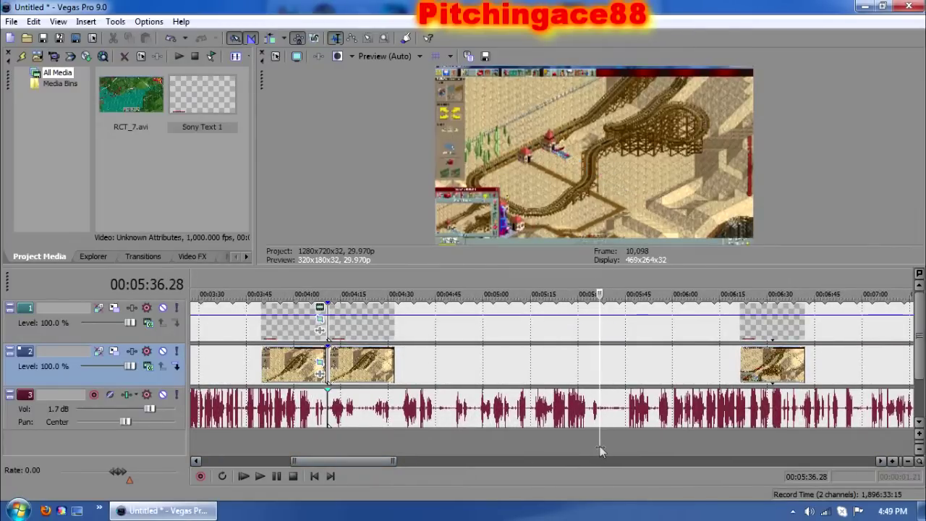
{"action": "left_click", "coordinate": [350, 448]}
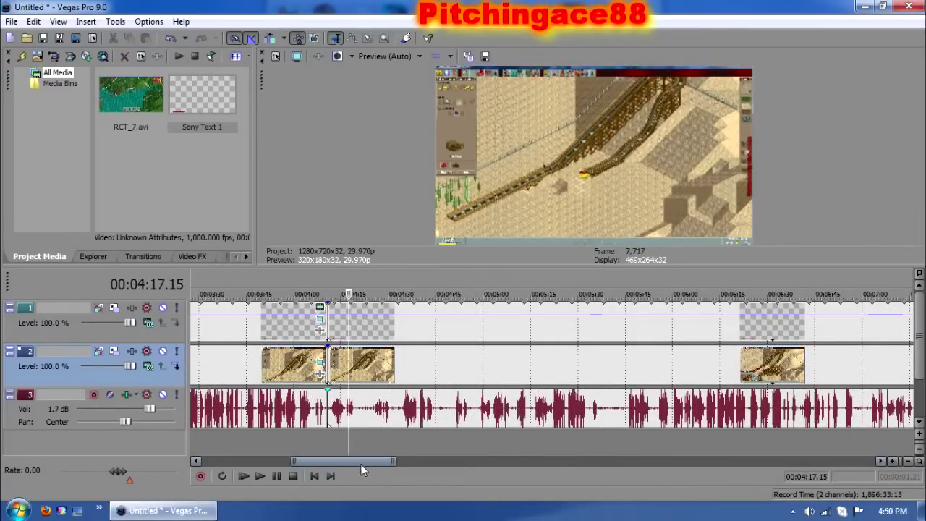
{"action": "mouse_move", "coordinate": [360, 463]}
{"action": "left_mouse_down"}
{"action": "mouse_move", "coordinate": [250, 464]}
{"action": "mouse_move", "coordinate": [622, 469]}
{"action": "mouse_move", "coordinate": [249, 463]}
{"action": "mouse_move", "coordinate": [309, 461]}
{"action": "left_mouse_up"}
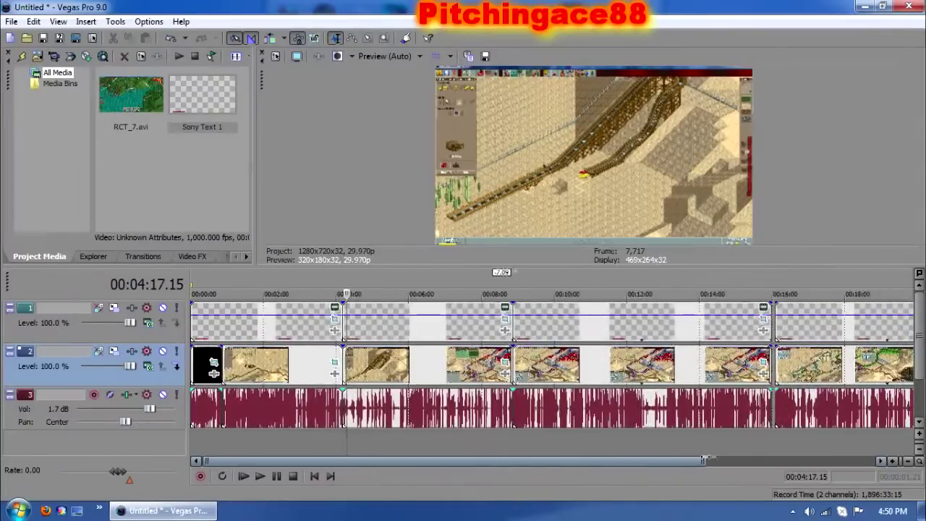
Select the time from 0:00 to 10:58 and insert a region over it.
{"action": "left_click_drag", "start_coordinate": [309, 460], "coordinate": [800, 461]}
{"action": "left_click", "coordinate": [735, 324]}
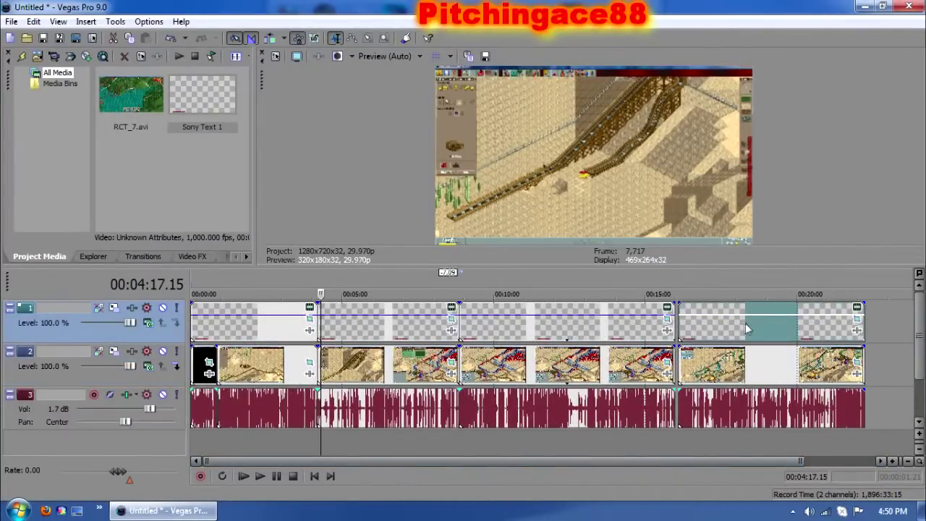
{"action": "left_click", "coordinate": [755, 364]}
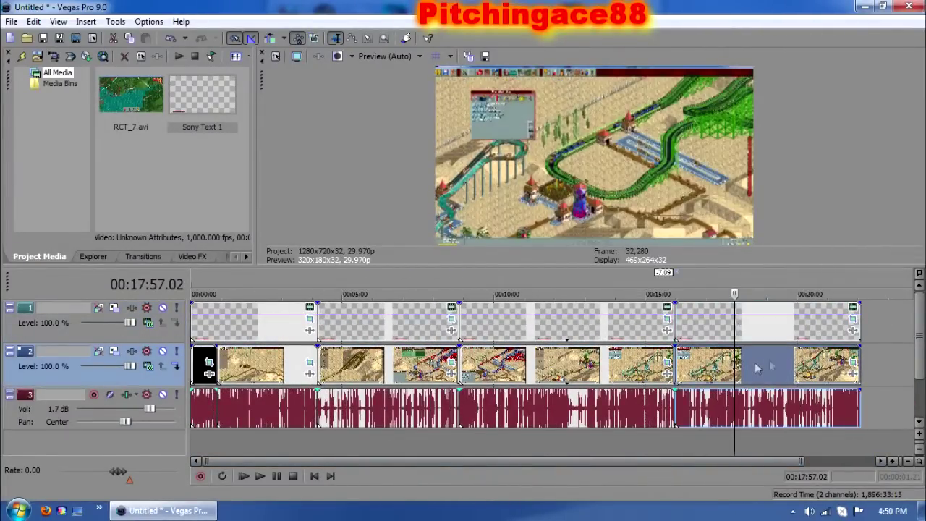
{"action": "left_click", "coordinate": [861, 445]}
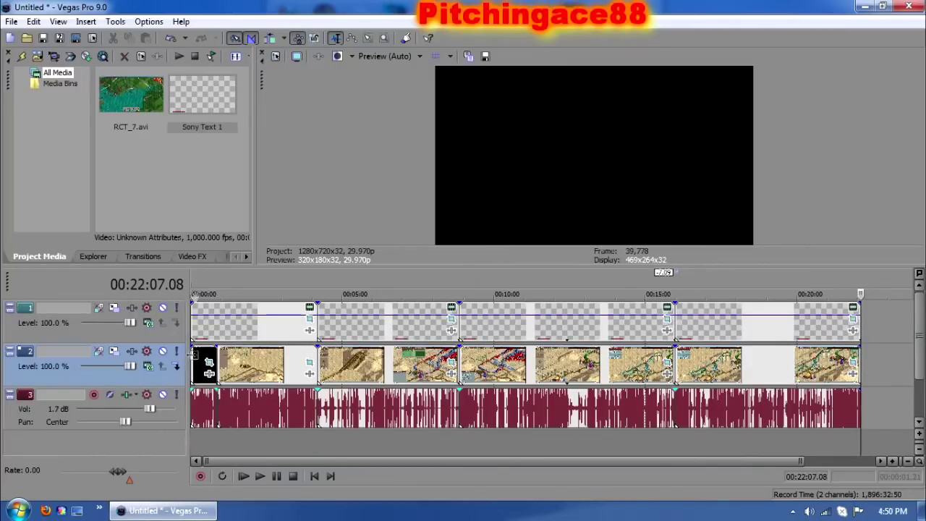
{"action": "left_click_drag", "start_coordinate": [195, 287], "coordinate": [521, 288]}
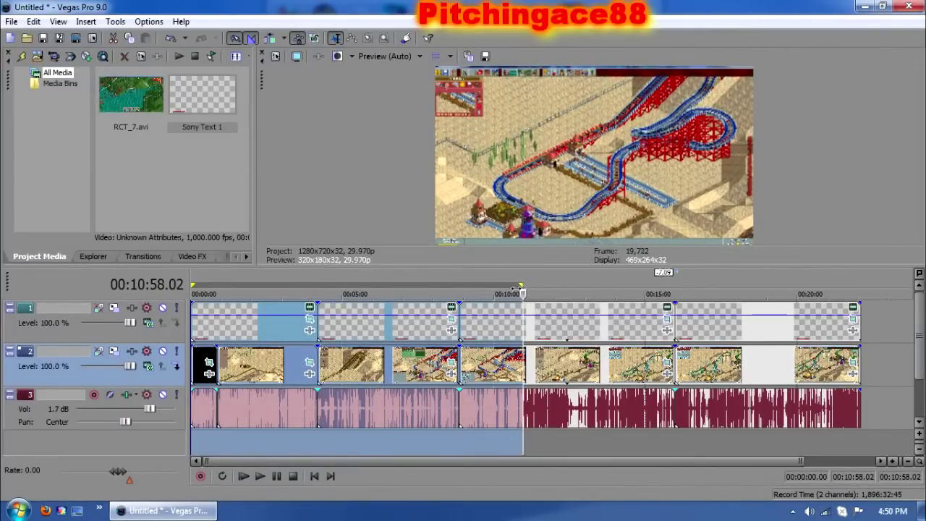
{"action": "key", "text": "r"}
{"action": "type", "text": "RTC_6"}
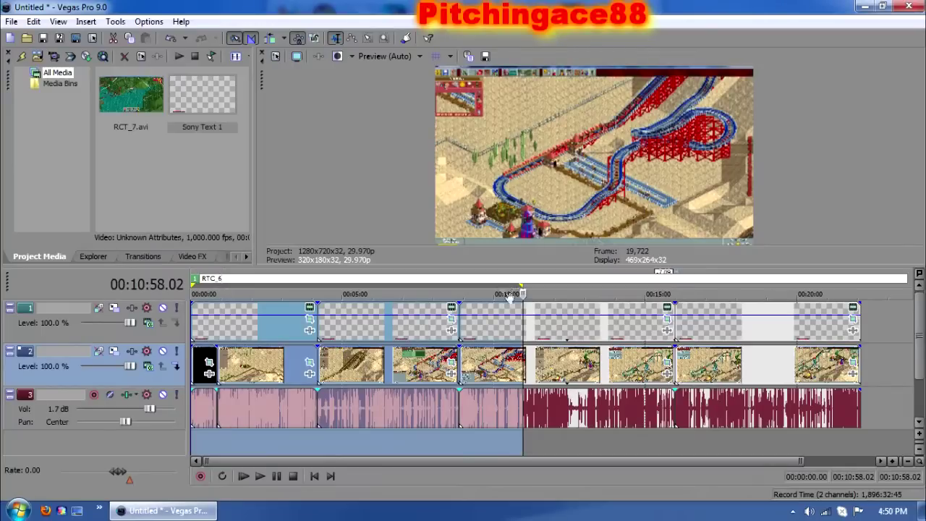
Confirm the region label RTC_6, then select the time from 10:58 to the project end.
{"action": "key", "text": "Return"}
{"action": "key", "text": "m"}
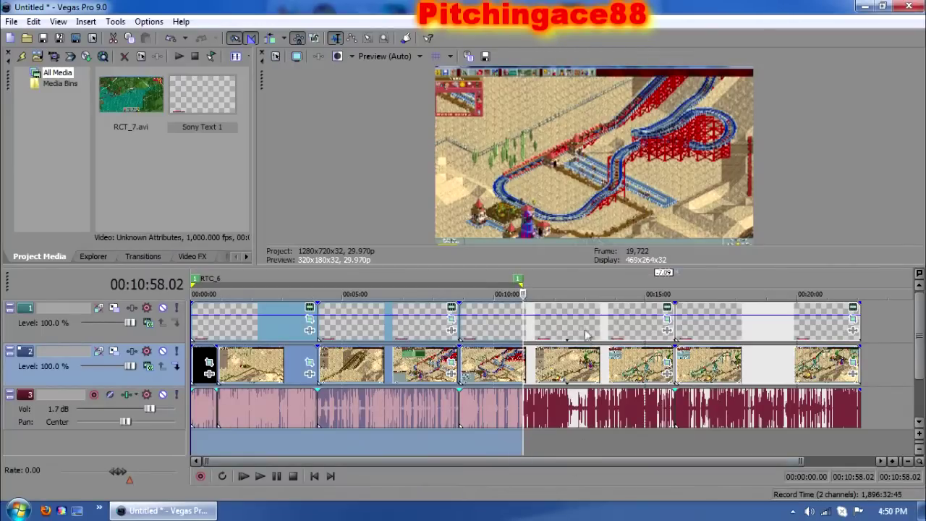
{"action": "left_click_drag", "start_coordinate": [530, 291], "coordinate": [858, 285]}
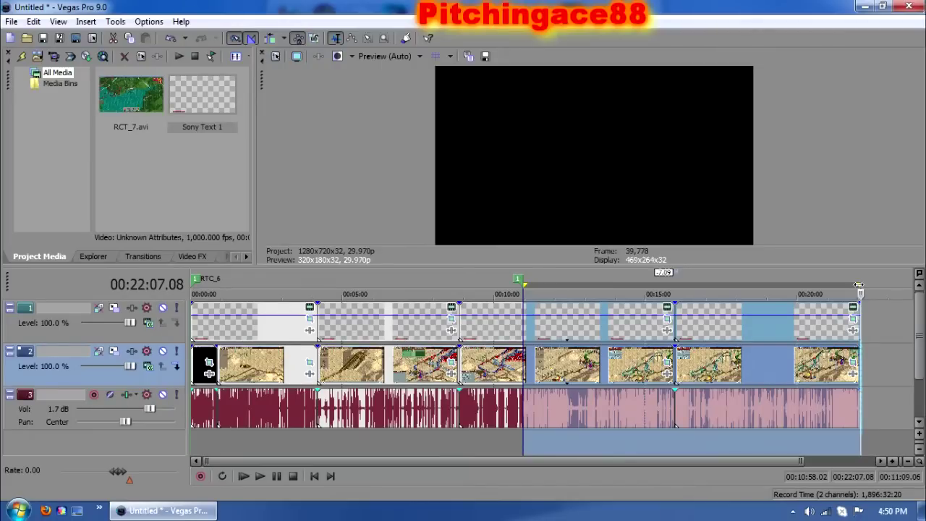
{"action": "left_click", "coordinate": [576, 451]}
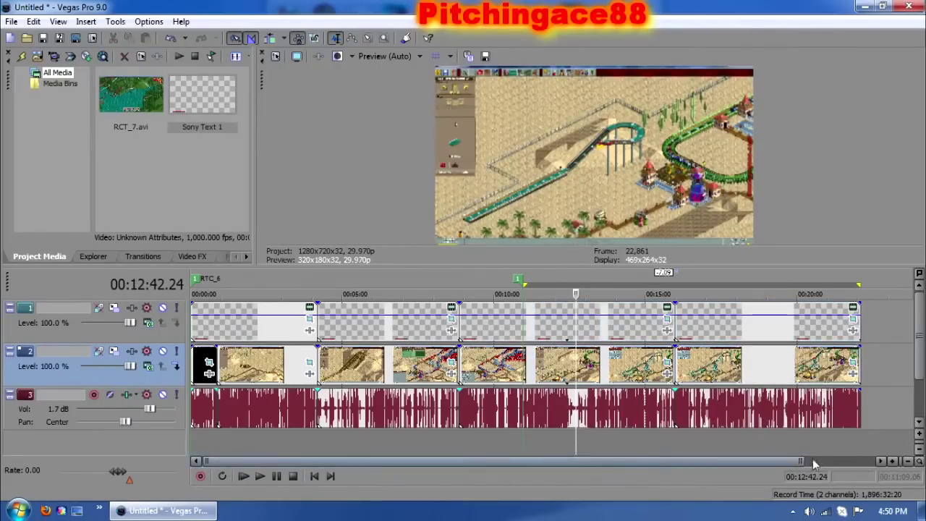
Isolate and select the short silent audio piece between about 0:07 and 0:08.20.
{"action": "left_click_drag", "start_coordinate": [803, 460], "coordinate": [232, 461]}
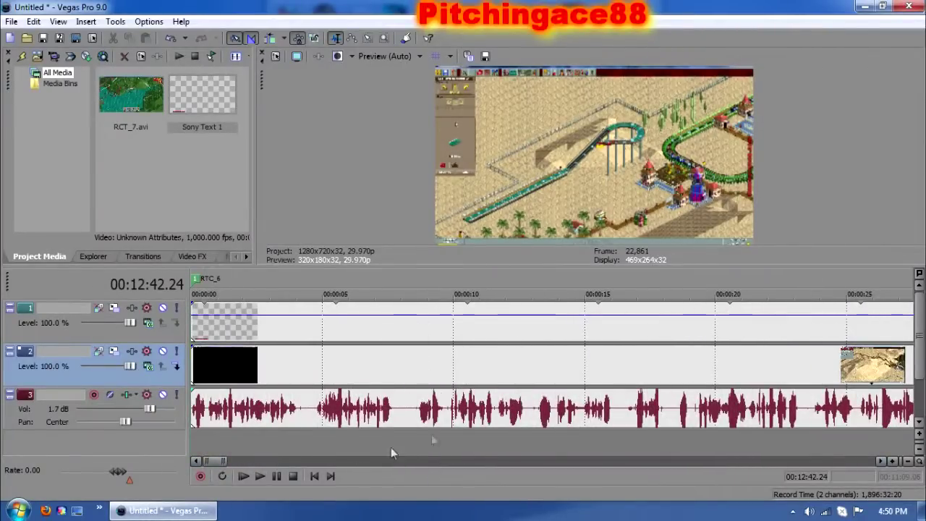
{"action": "left_click", "coordinate": [381, 426]}
{"action": "left_click", "coordinate": [395, 421]}
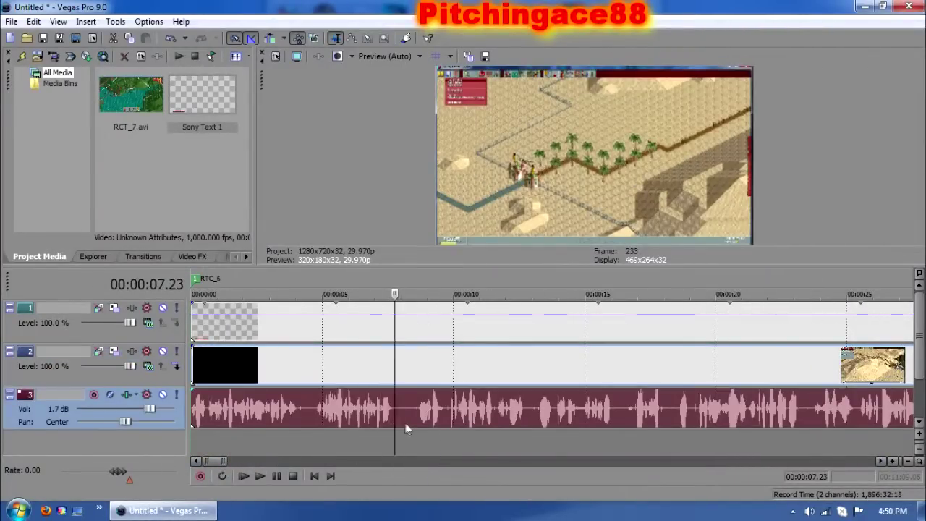
{"action": "left_click", "coordinate": [412, 422]}
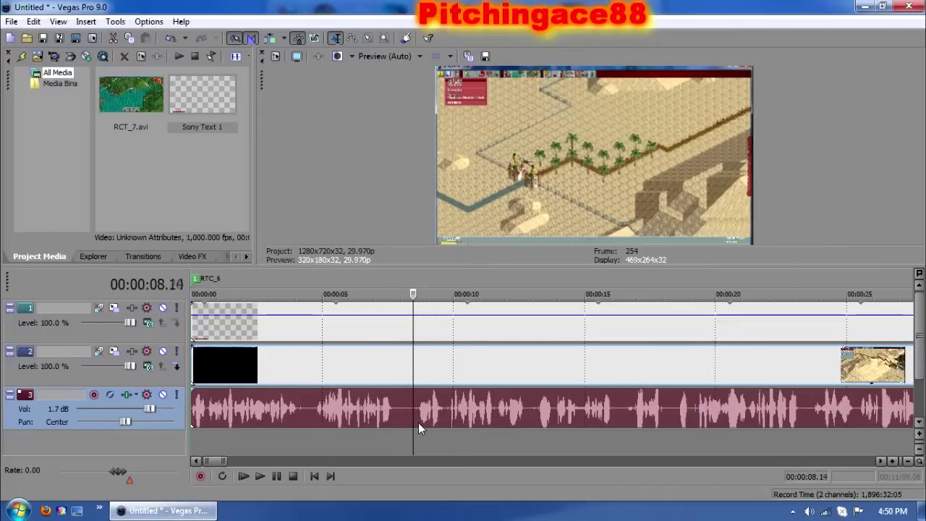
{"action": "left_click", "coordinate": [418, 422]}
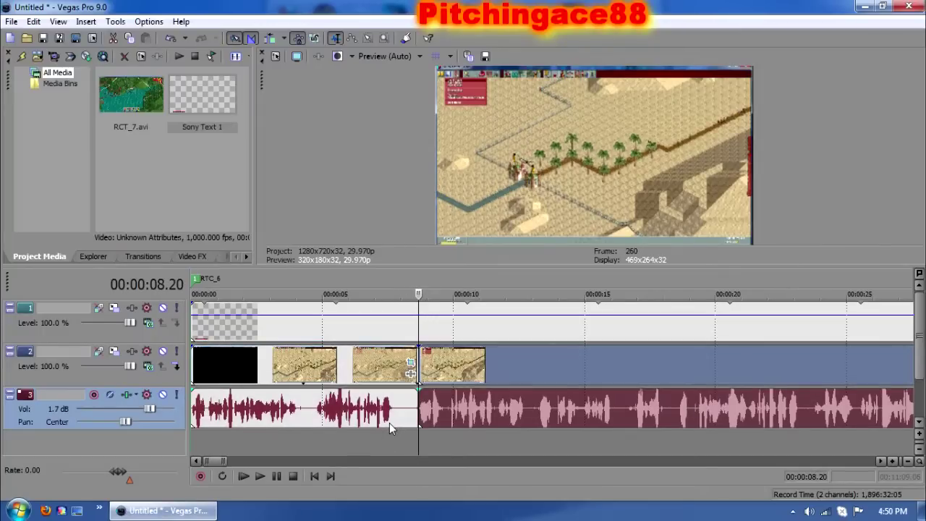
{"action": "double_click", "coordinate": [394, 422]}
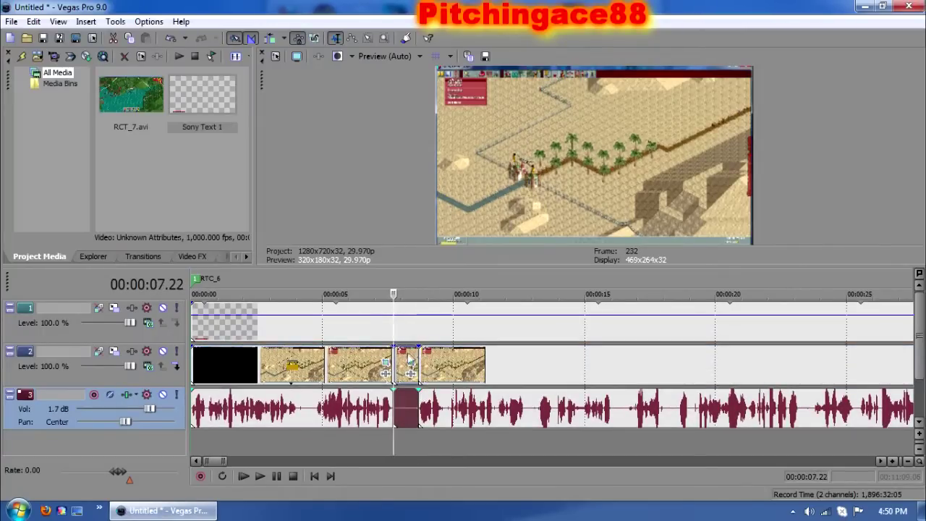
{"action": "left_click", "coordinate": [410, 361]}
{"action": "left_click", "coordinate": [649, 139]}
Slide the later footage left to close the gap near 0:07, checking the audio join.
{"action": "left_click", "coordinate": [402, 366]}
{"action": "left_click_drag", "start_coordinate": [435, 366], "coordinate": [409, 365]}
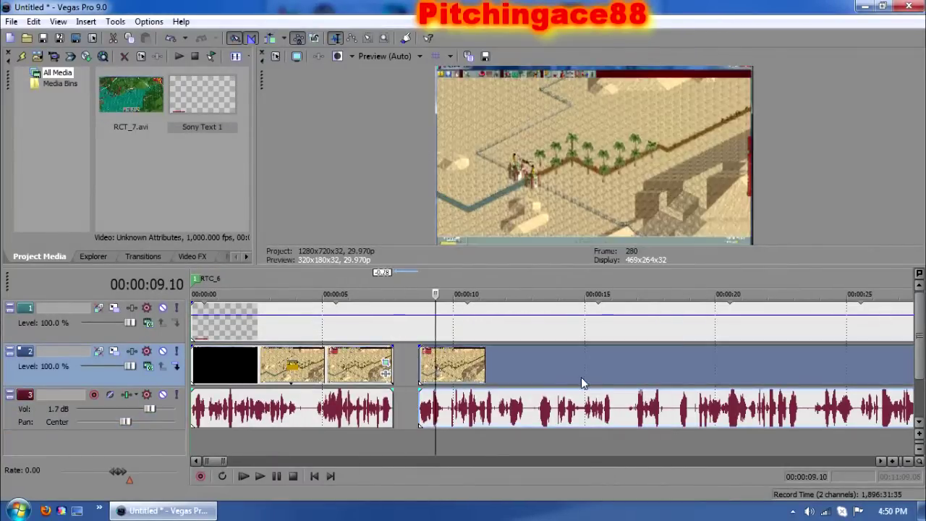
{"action": "left_click", "coordinate": [298, 396]}
{"action": "left_click", "coordinate": [534, 417]}
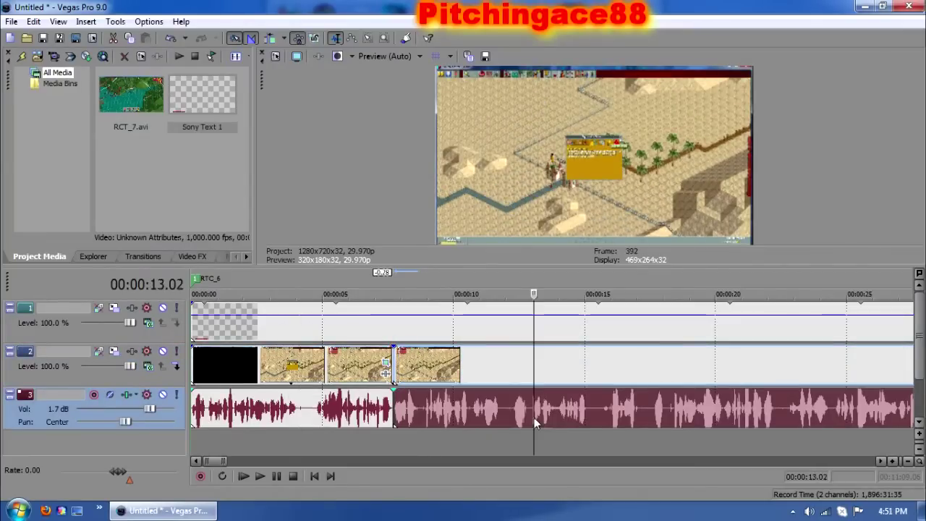
{"action": "left_click", "coordinate": [601, 422]}
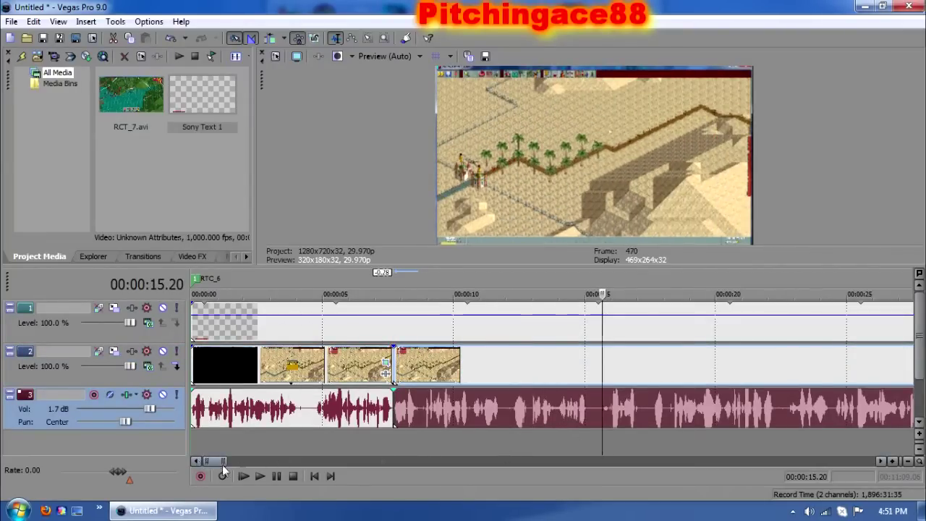
Restore the video clips, split all tracks at 1:32.15 and delete the short piece around 1:31.
{"action": "left_click_drag", "start_coordinate": [221, 462], "coordinate": [250, 463]}
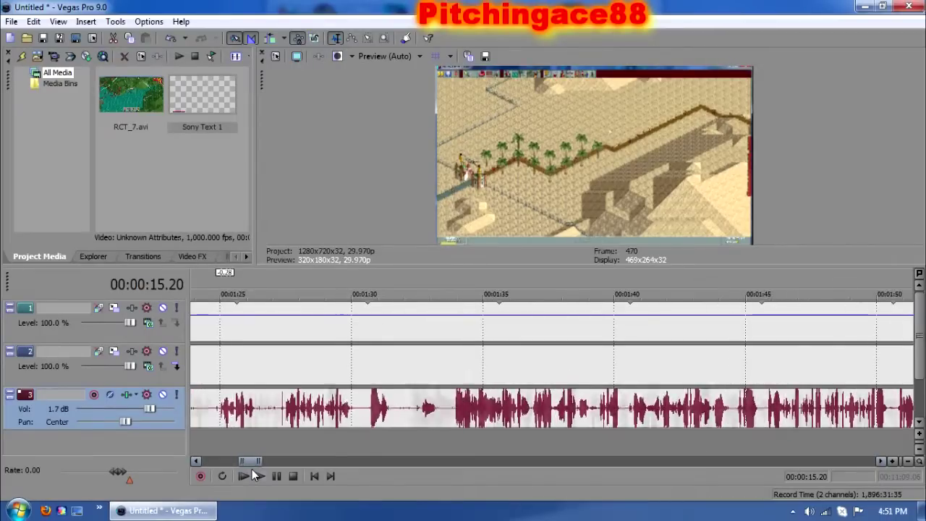
{"action": "left_click_drag", "start_coordinate": [346, 443], "coordinate": [350, 443]}
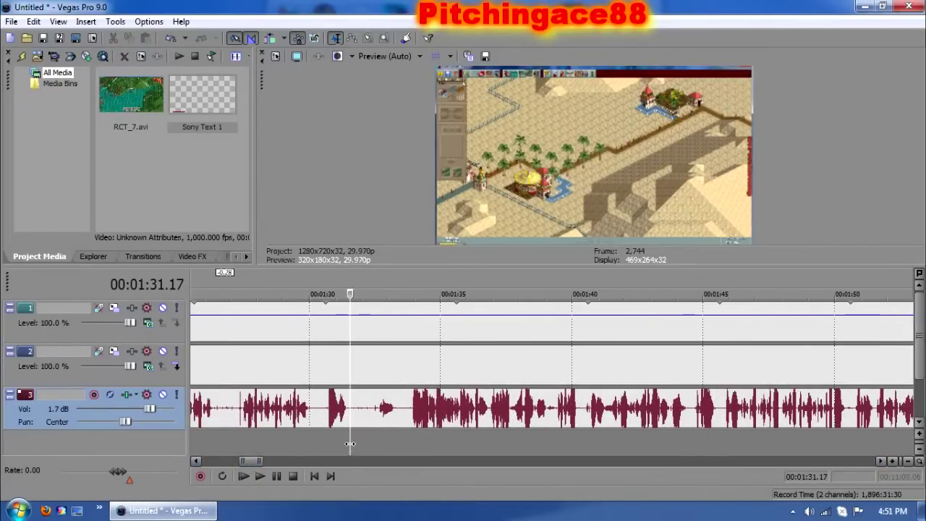
{"action": "key", "text": "ctrl+z"}
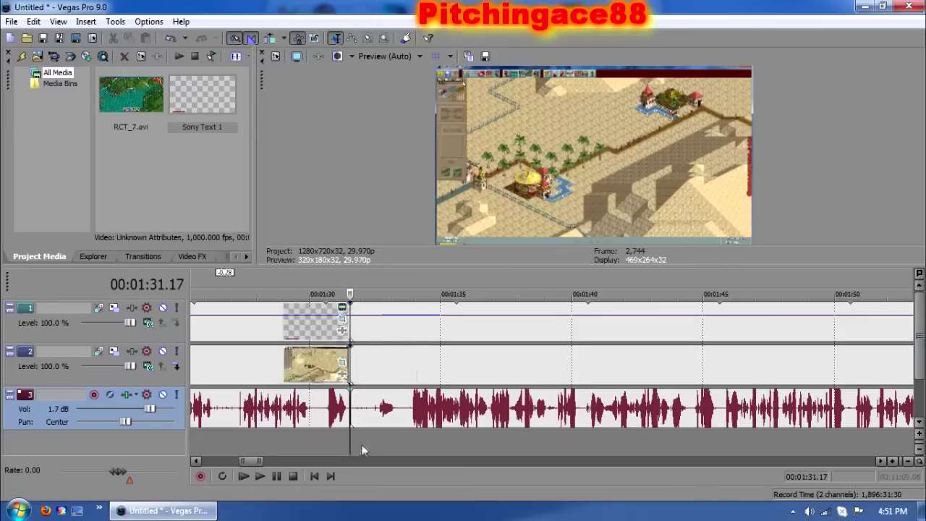
{"action": "key", "text": "ctrl+z"}
{"action": "left_click", "coordinate": [375, 438]}
{"action": "key", "text": "ctrl+v"}
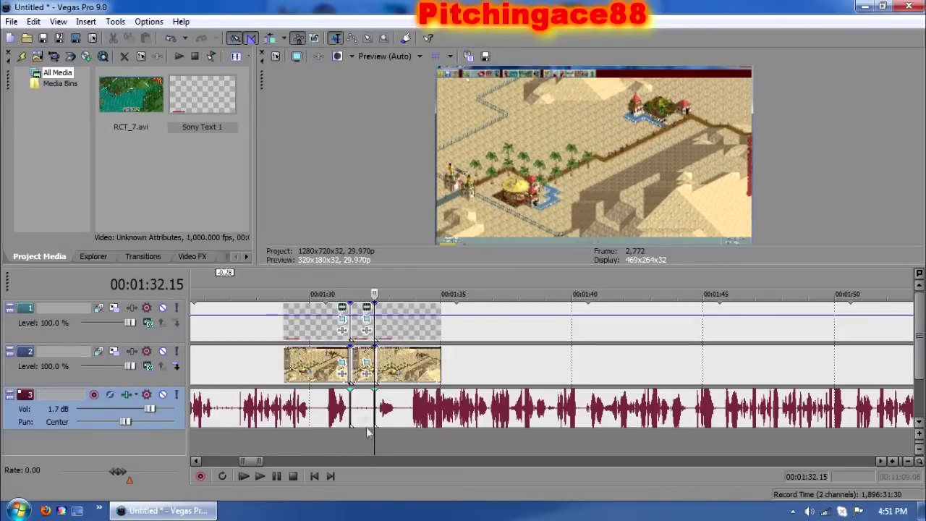
{"action": "left_click", "coordinate": [362, 366]}
{"action": "key", "text": "Delete"}
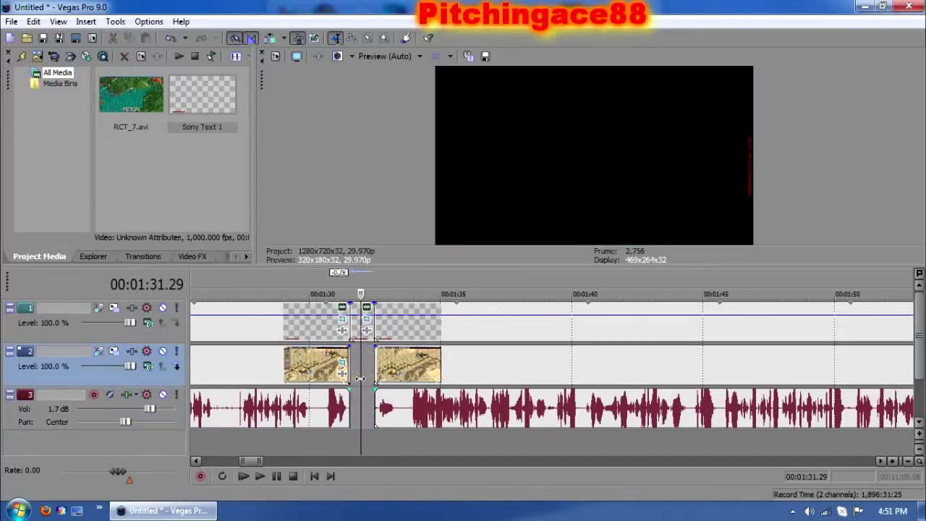